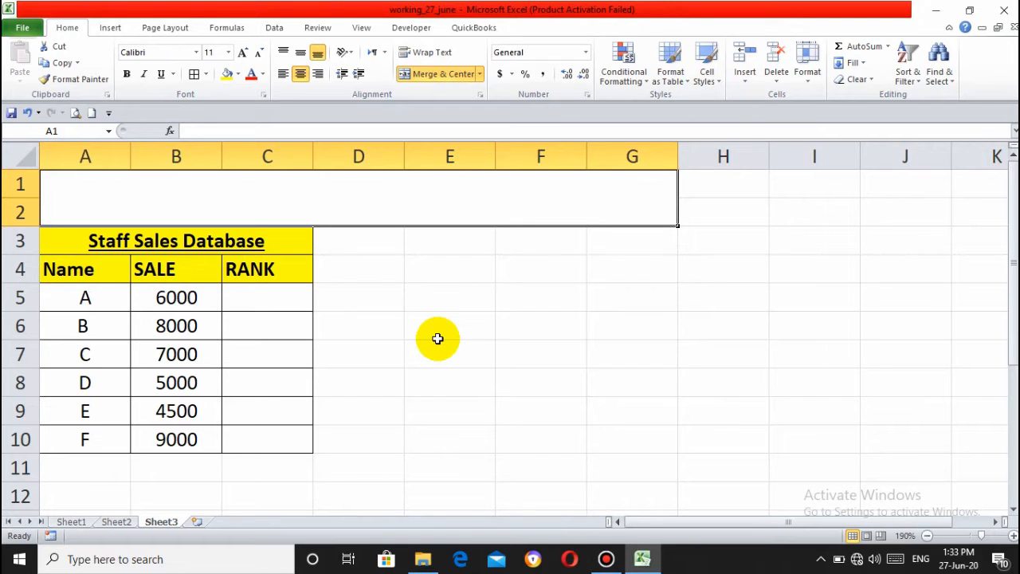
Enter the heading text "The RANK Function" in the merged cell A1.
type("The Rank")
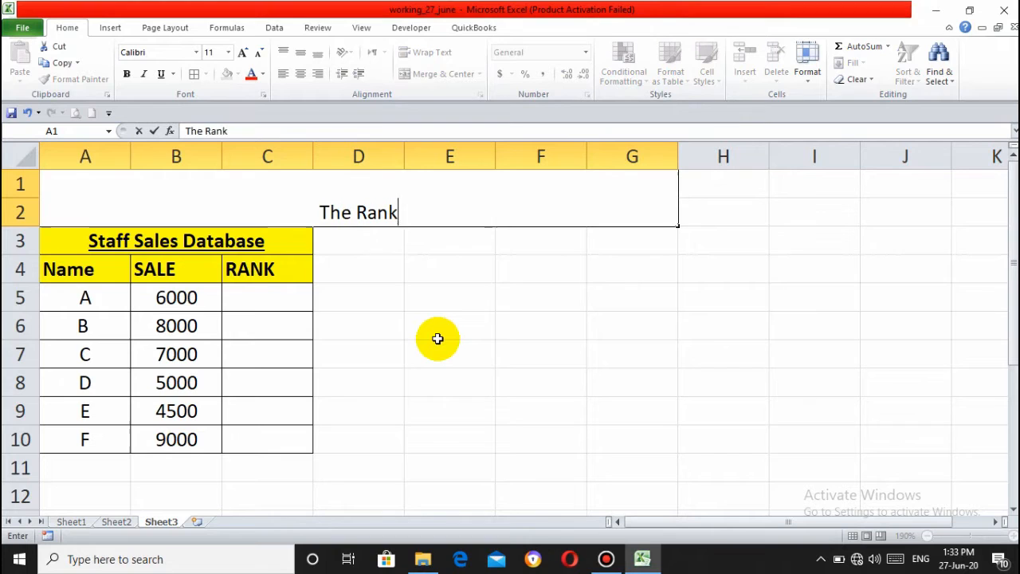
key("BackSpace")
key("BackSpace")
key("BackSpace")
type("ANK")
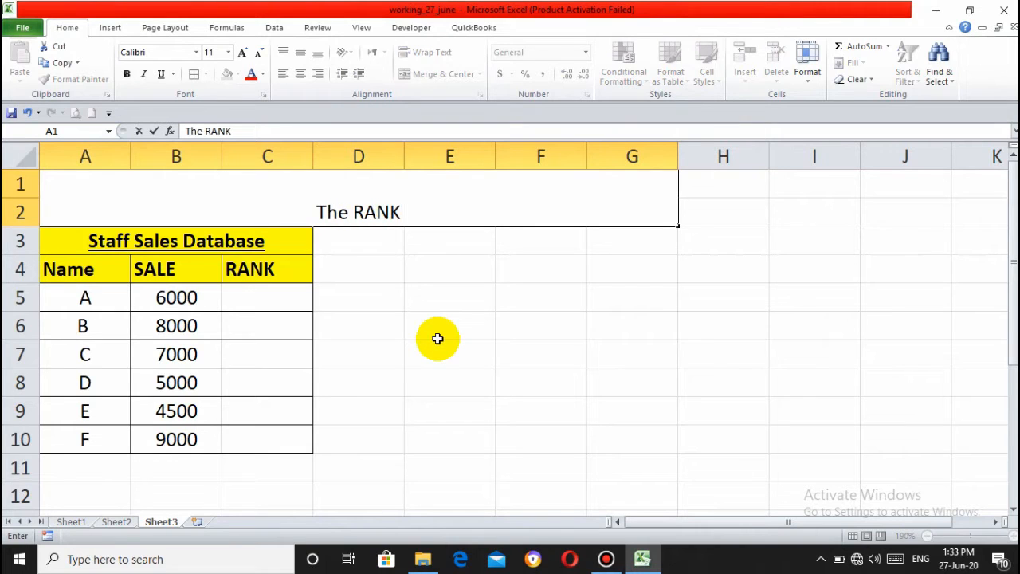
type(" Function")
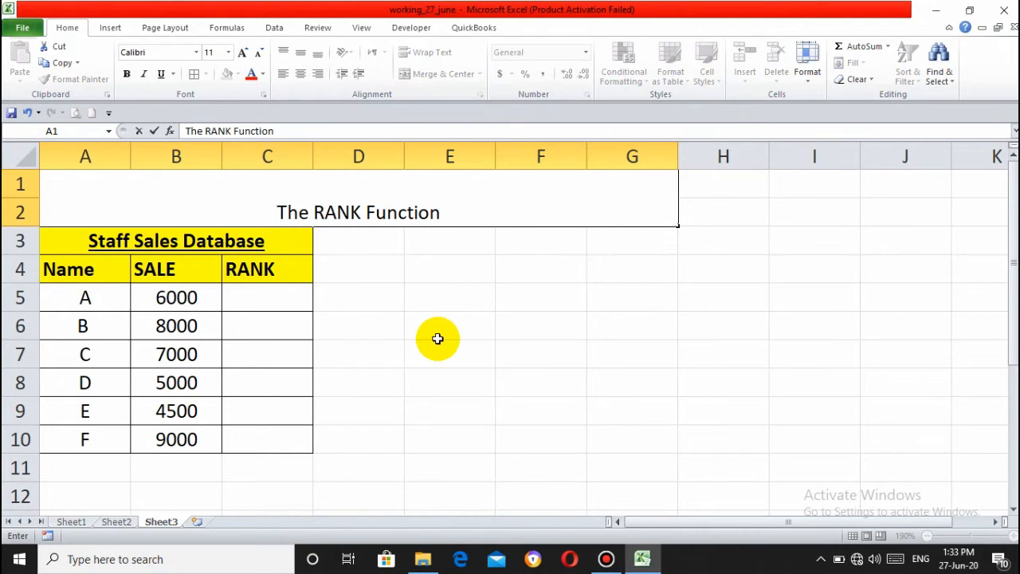
Extend the text in A1 with ": The Rank function".
type(": The Rank")
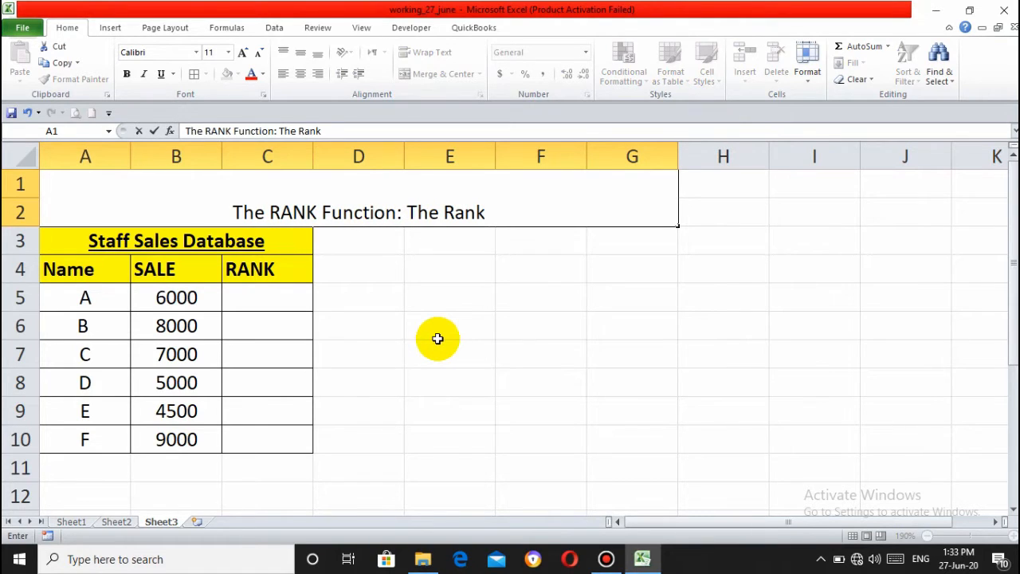
type(" fucntion")
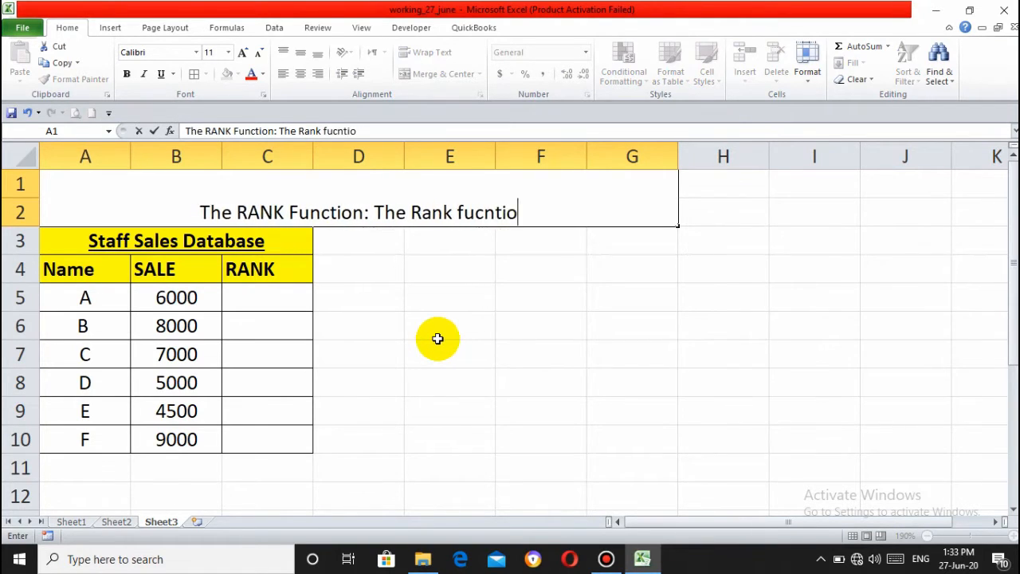
key("BackSpace")
key("BackSpace")
key("BackSpace")
key("BackSpace")
key("BackSpace")
key("BackSpace")
type("n")
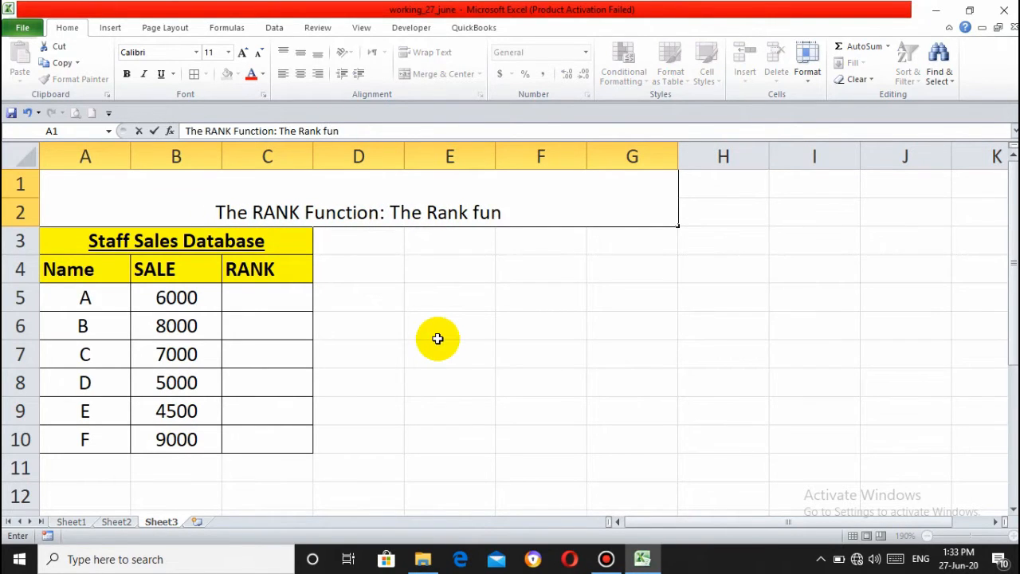
type("ction ")
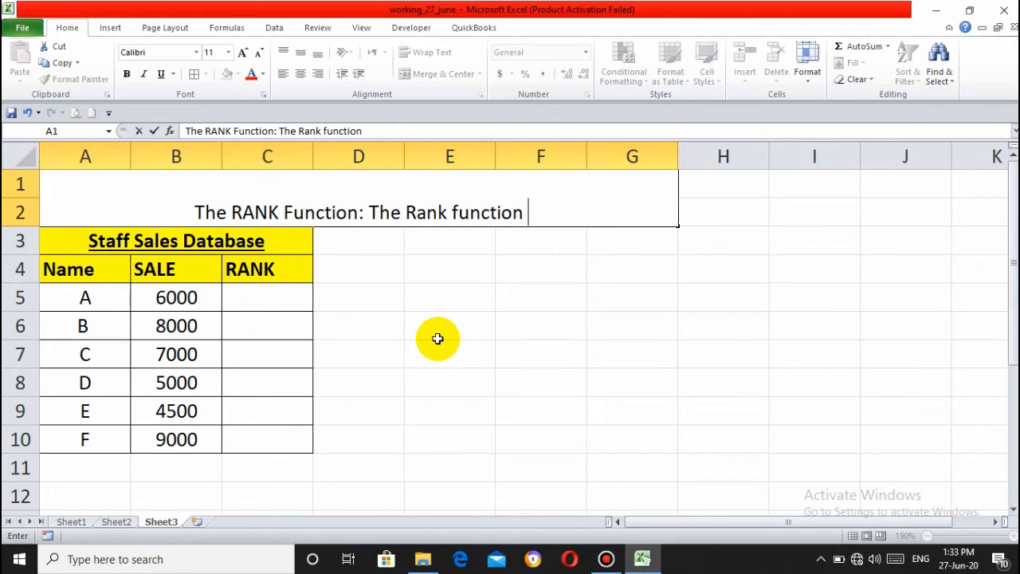
Complete the first sentence in A1 with "returns the rank of a number in a list of numbers.".
type("returns t")
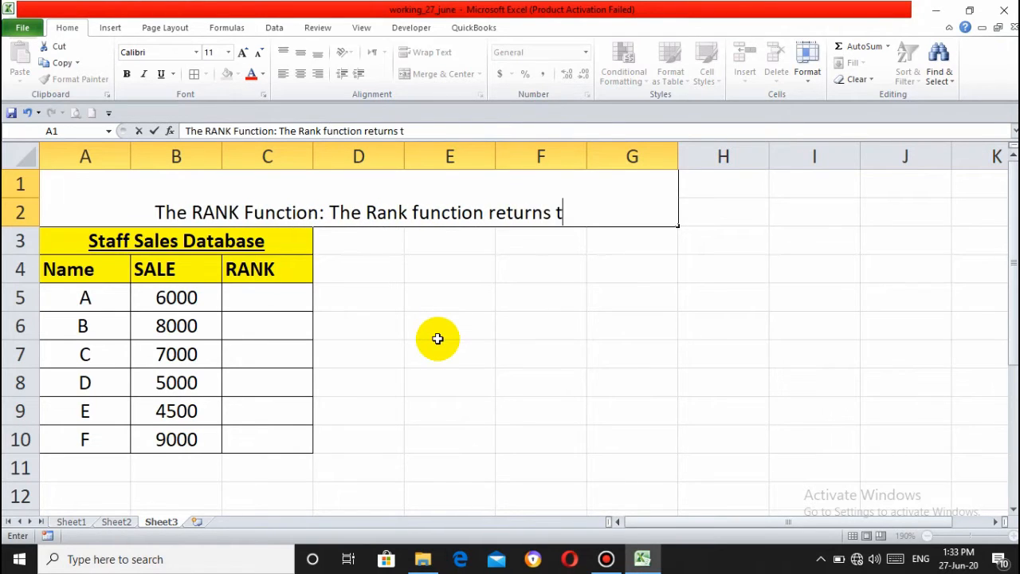
type("he rank of")
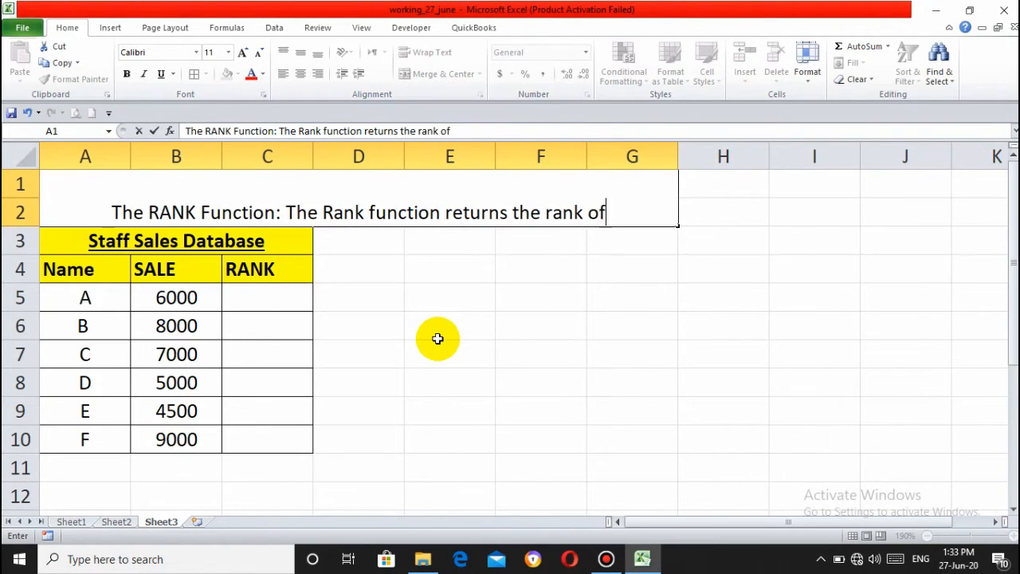
type(" a number ")
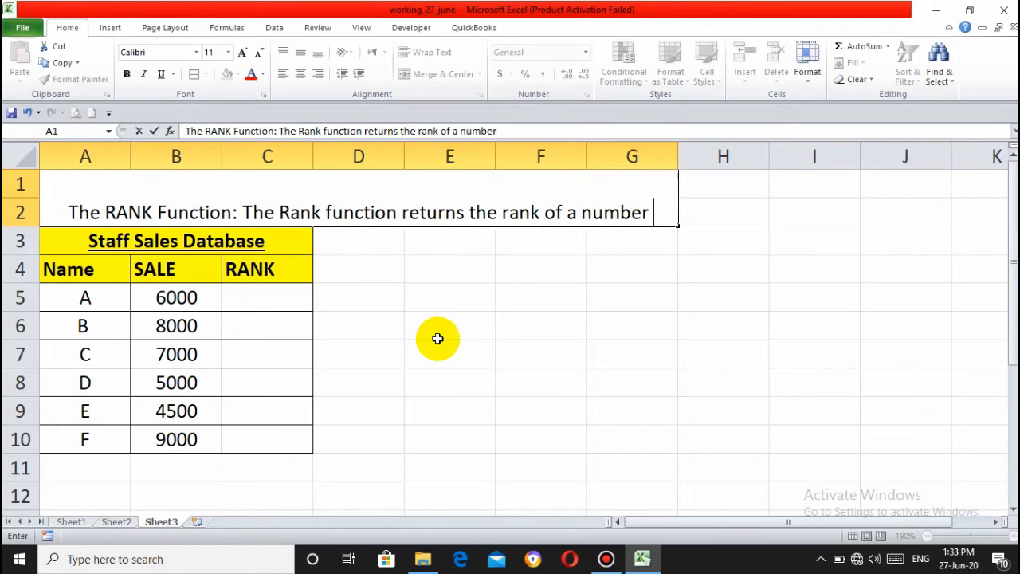
type("in a li")
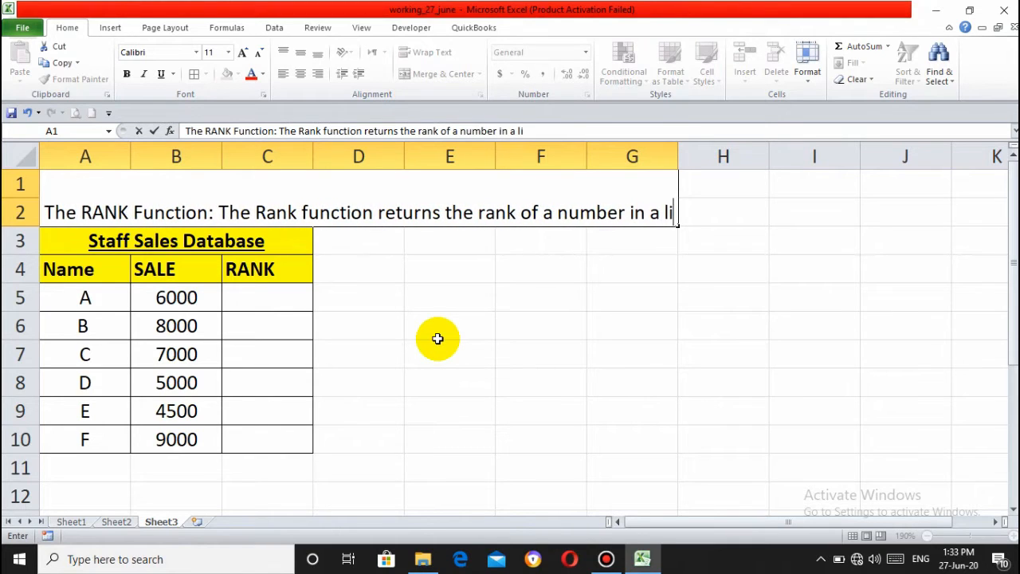
type("st of numb")
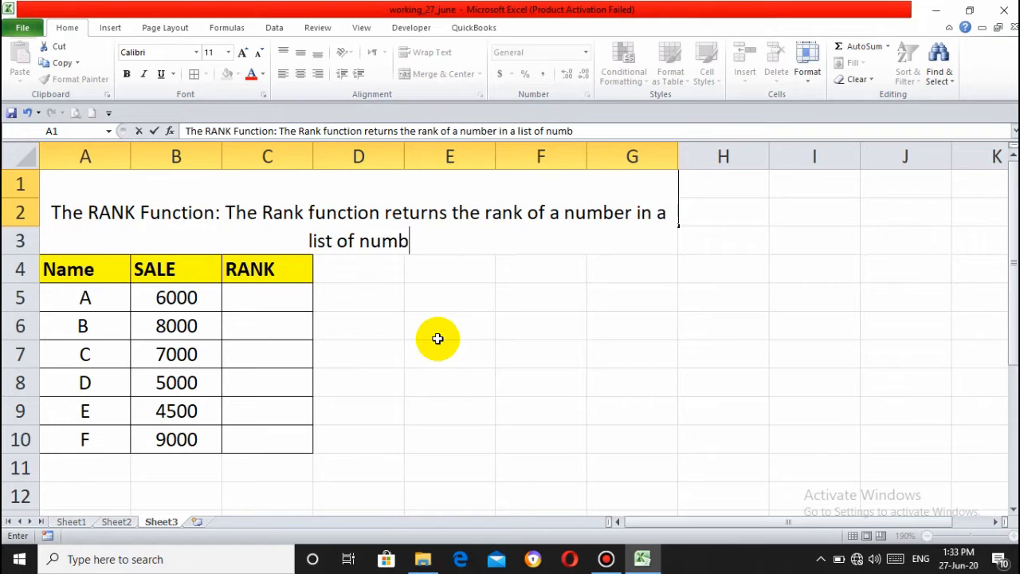
type("ers.")
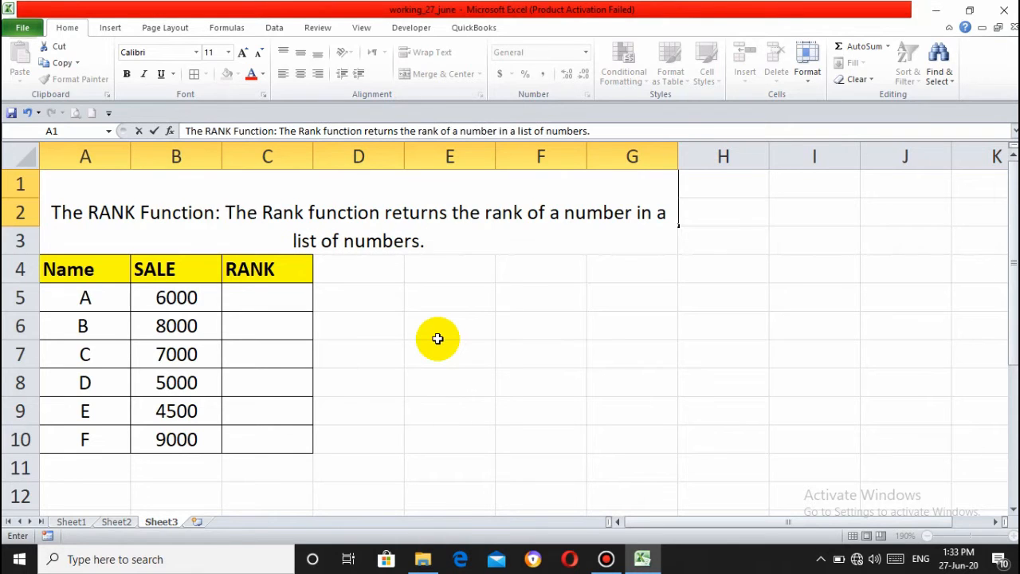
Add a second sentence to A1 starting with "The rank of a number is its size releative to".
type(" The R")
key("BackSpace")
type("ra")
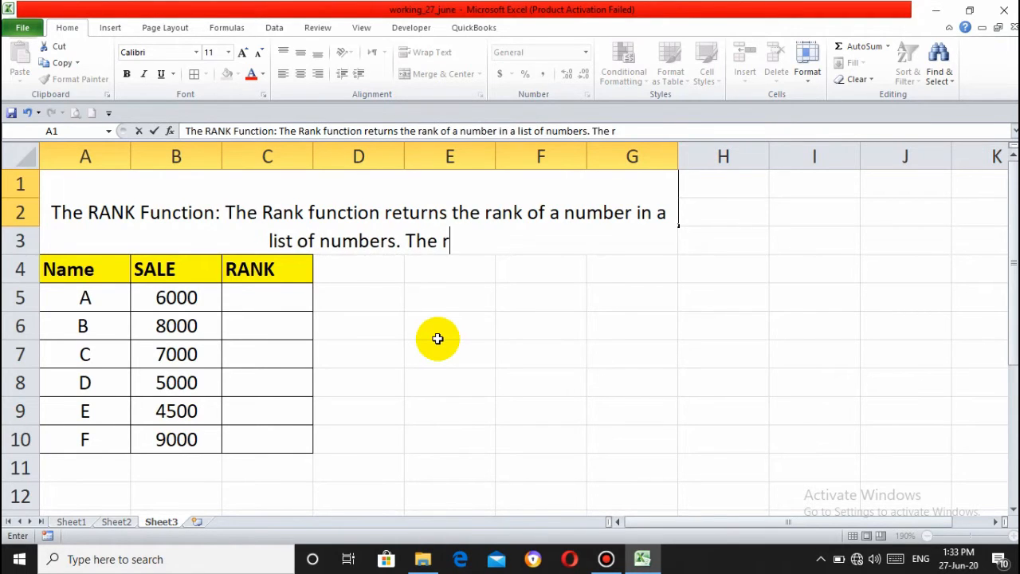
type("nk ofa")
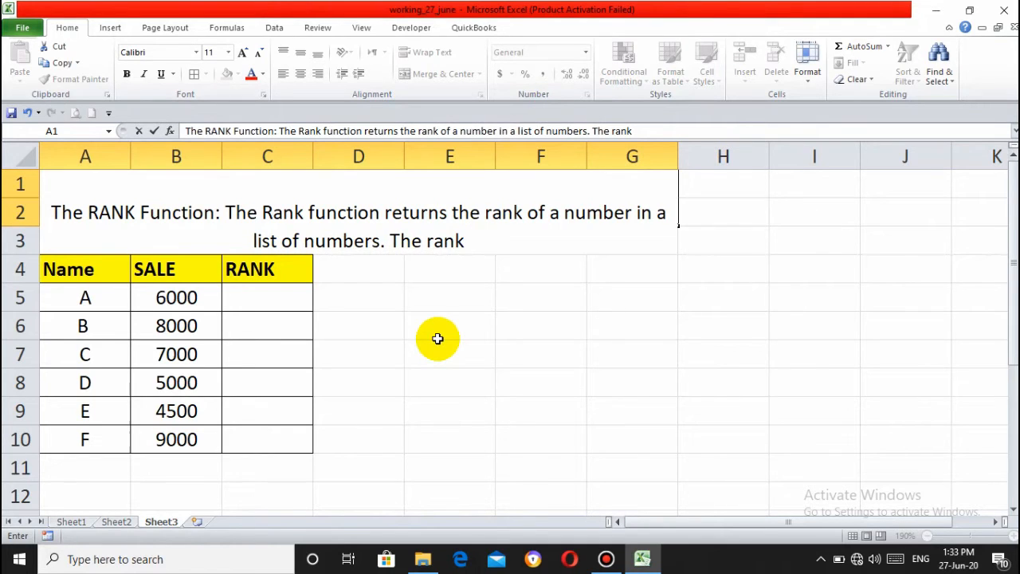
key("BackSpace")
type("a number i")
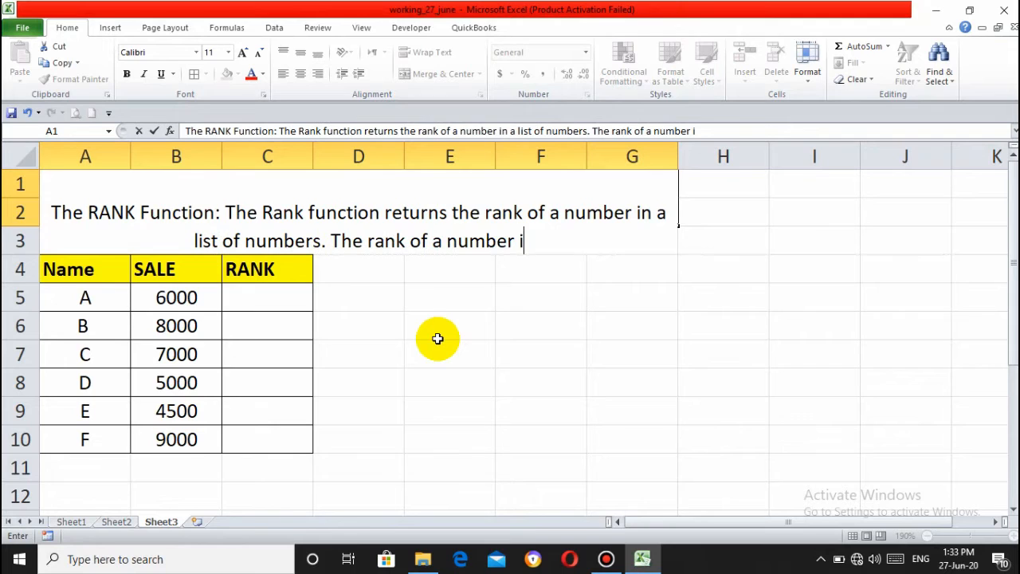
type("s its sixe")
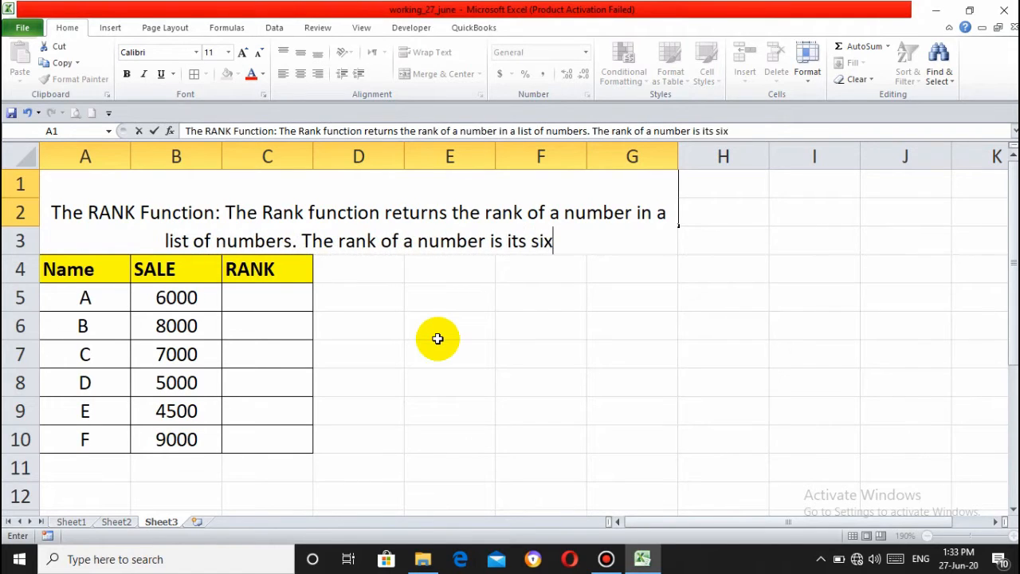
key("BackSpace")
key("BackSpace")
type("ze aba")
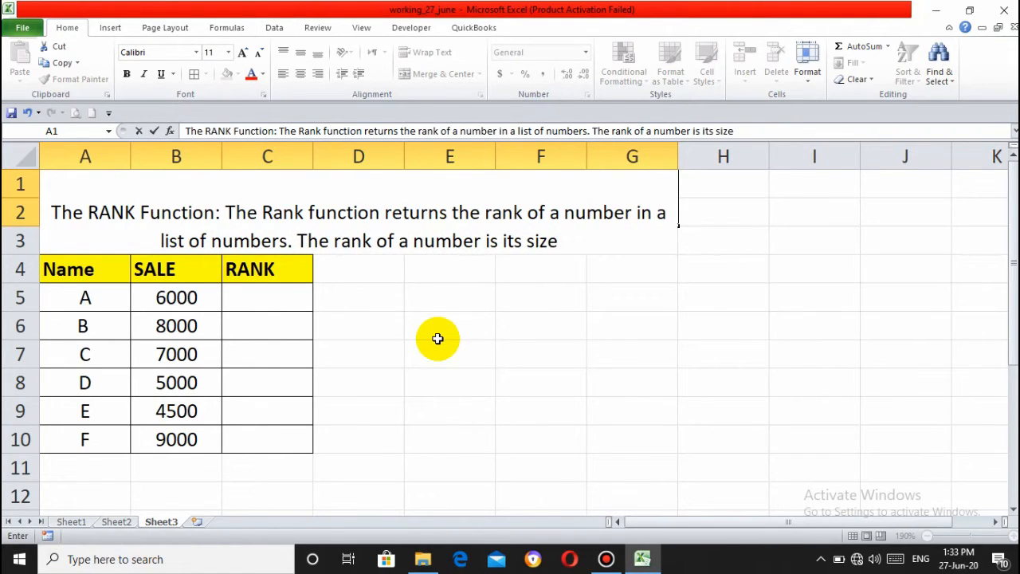
key("BackSpace")
key("BackSpace")
key("BackSpace")
type("re")
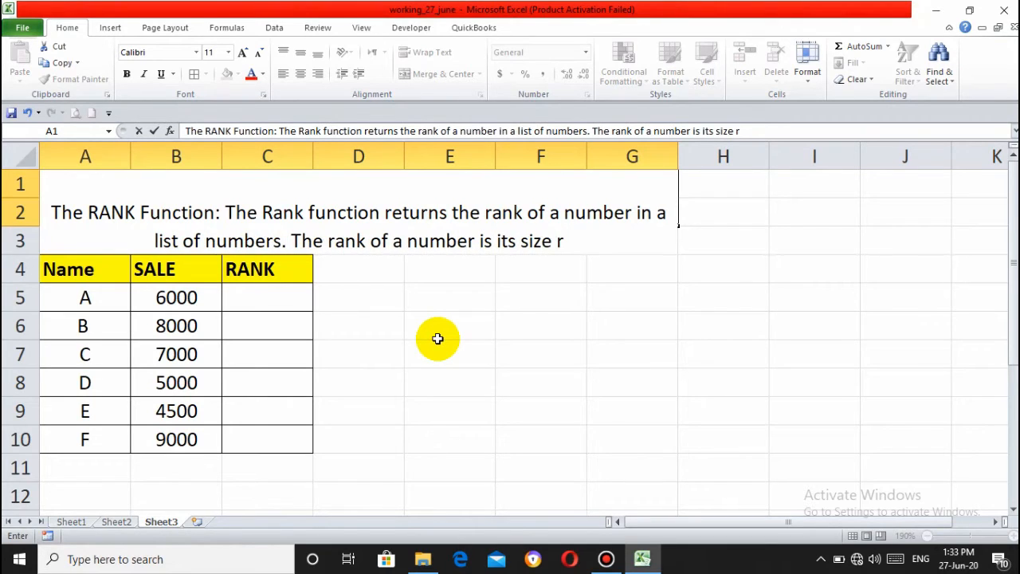
type("le")
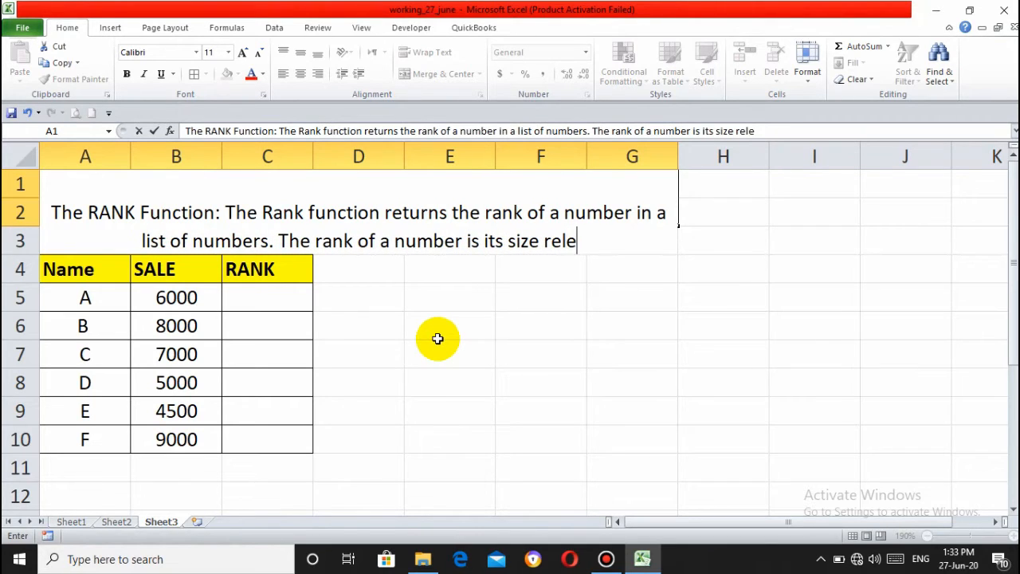
type("ative to")
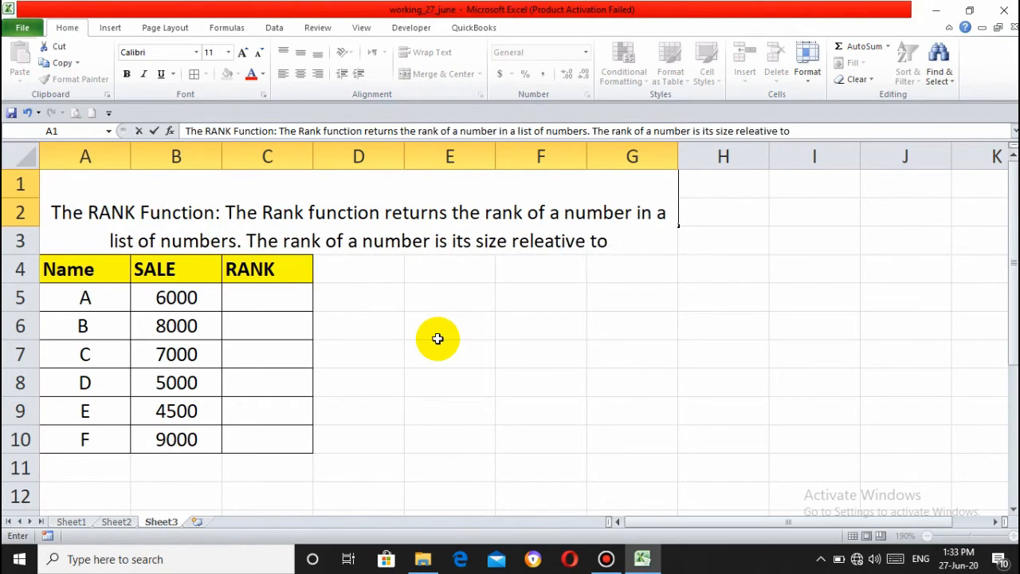
Finish the second sentence in A1 with "other values in a list." and commit the entry.
type(" ohter")
key("BackSpace")
key("BackSpace")
key("BackSpace")
key("BackSpace")
key("BackSpace")
type("othe")
type("r values ")
type("in a li")
type("st.")
key("Return")
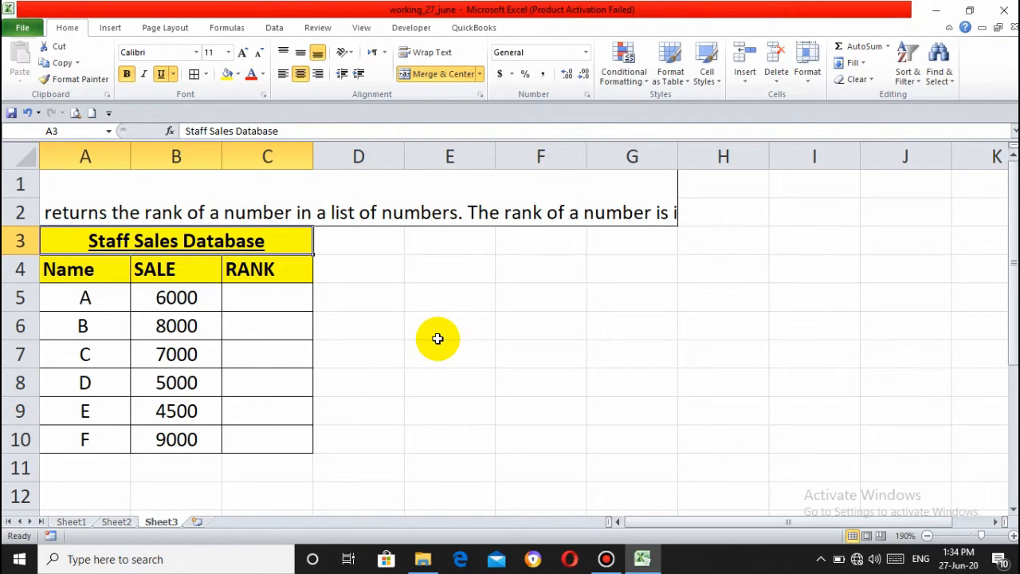
Wrap the description text in A1 and widen its merged, centered block to A1:H2.
left_click(197, 211)
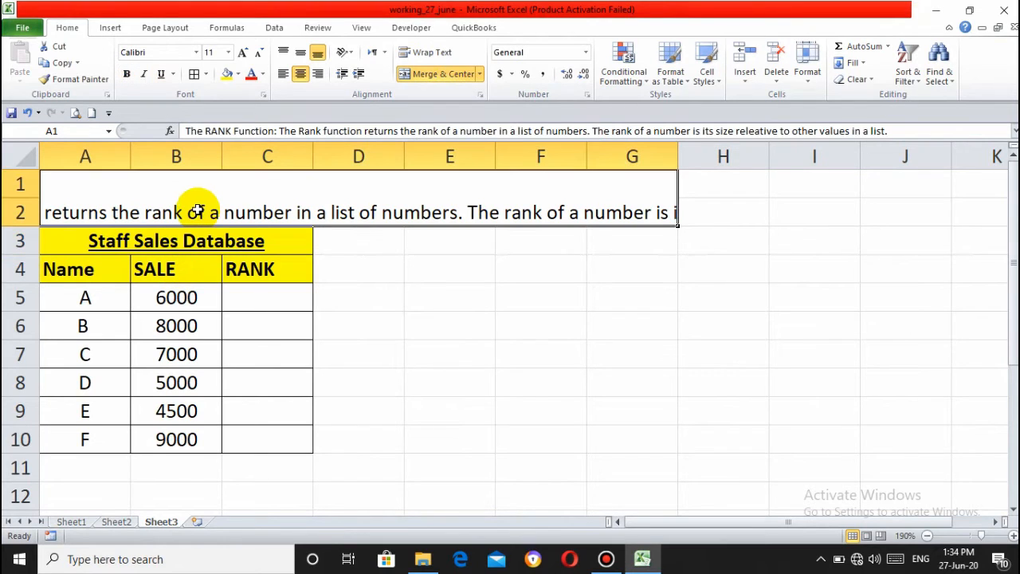
left_click(415, 55)
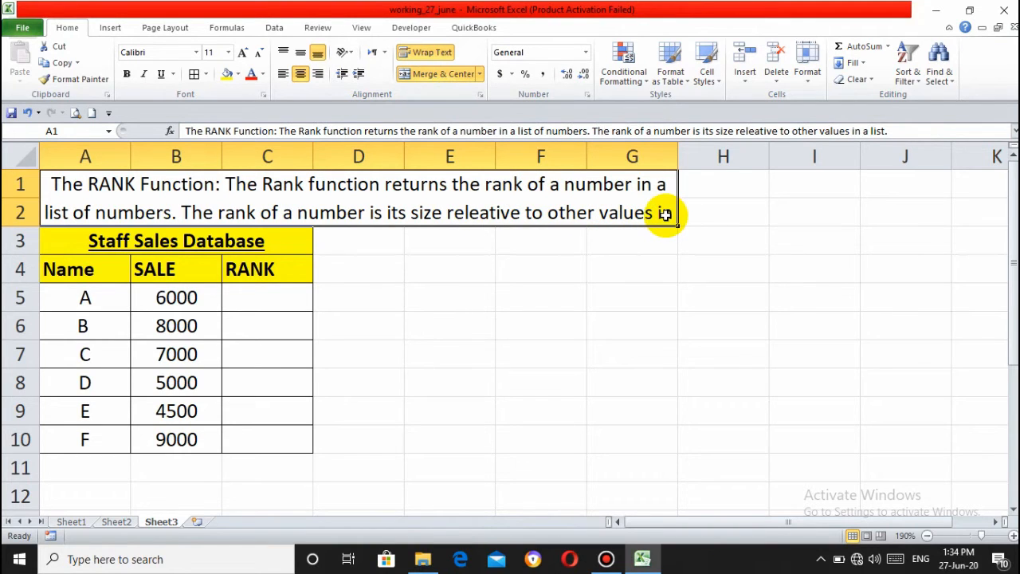
left_click_drag(664, 214, 665, 214)
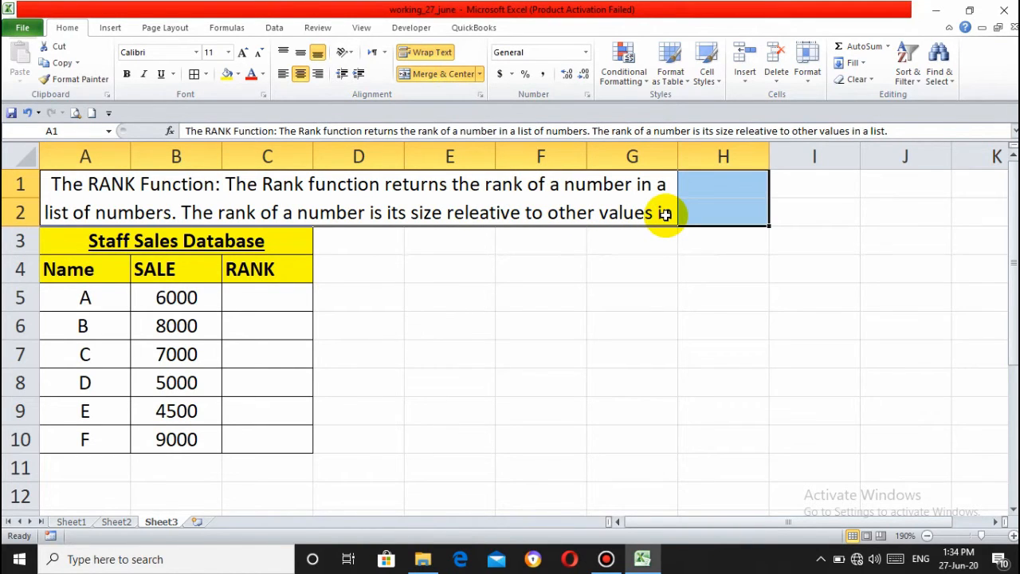
left_click(443, 74)
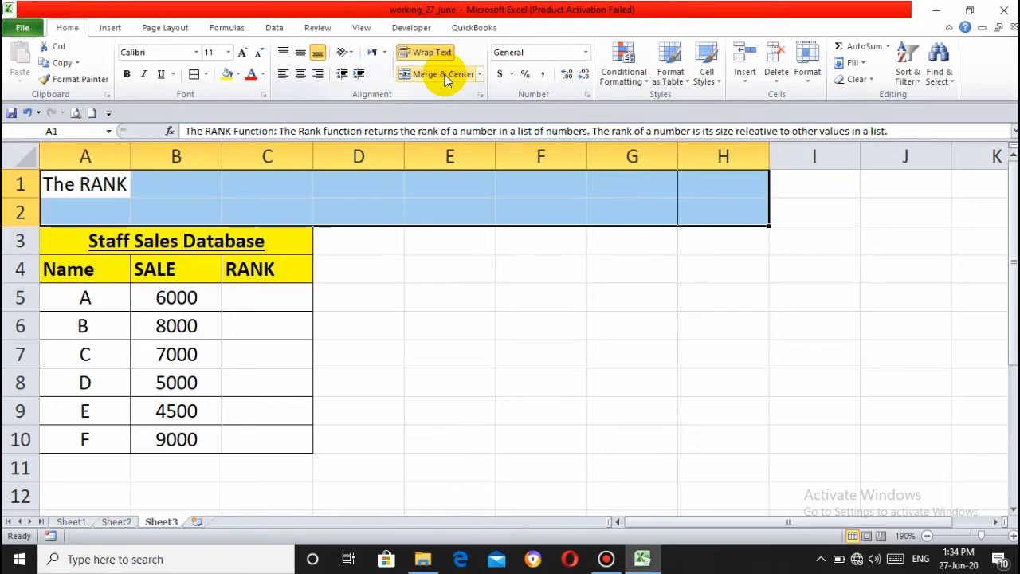
left_click(443, 74)
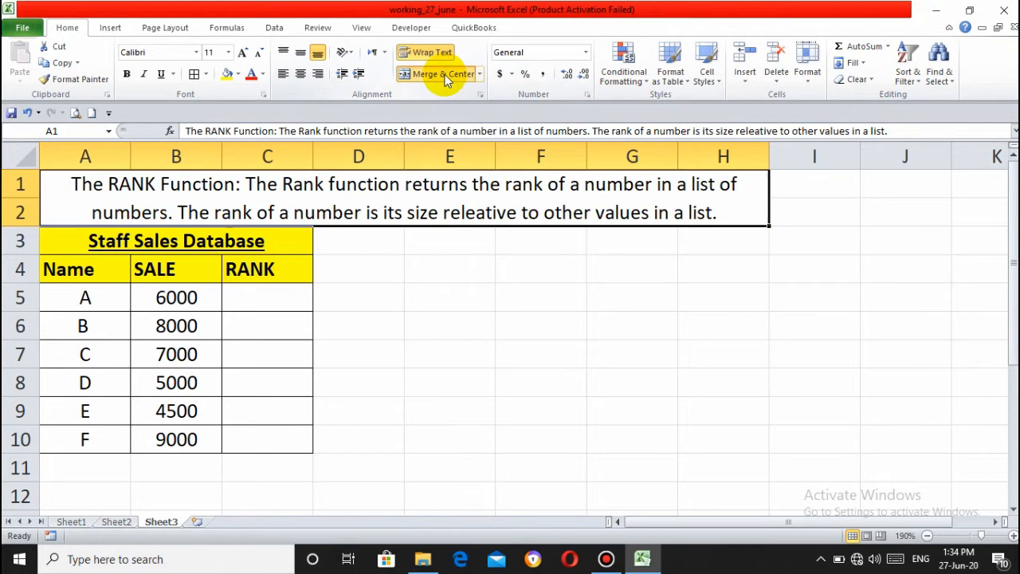
Examine the Staff Sales Database table, going through the names and the sale values in column B.
left_click(169, 244)
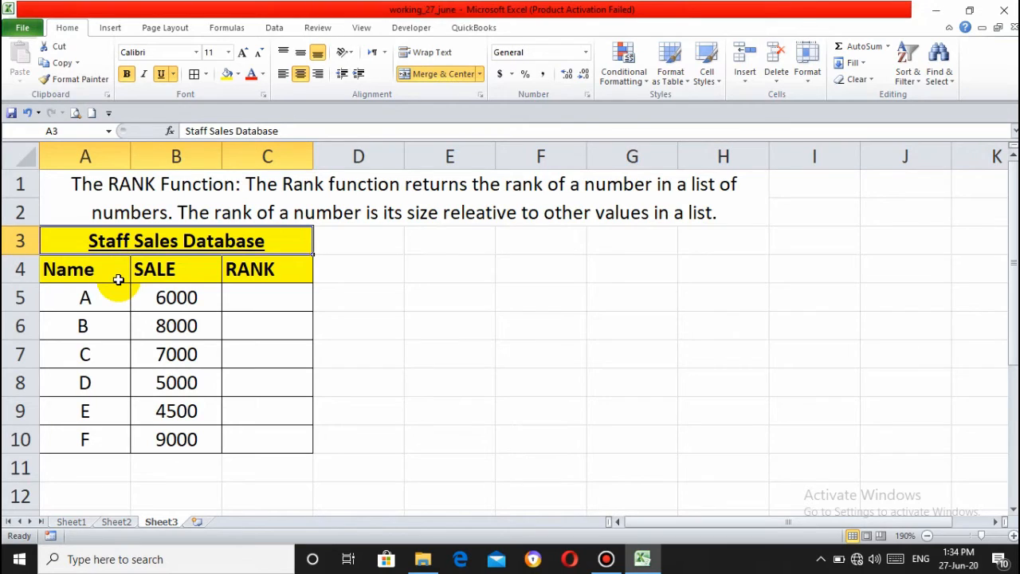
left_click(76, 302)
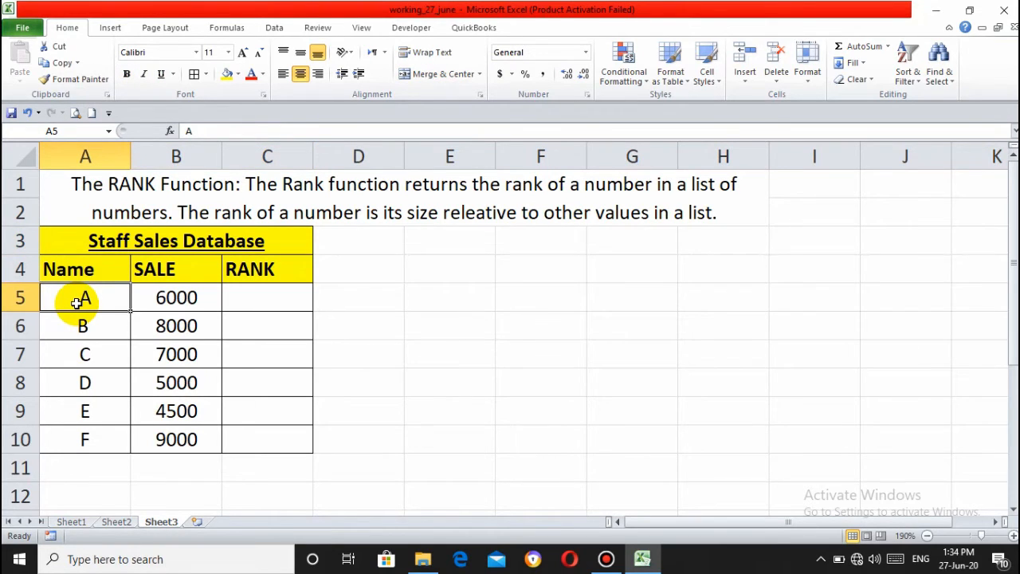
key("Up")
key("Right")
key("Down")
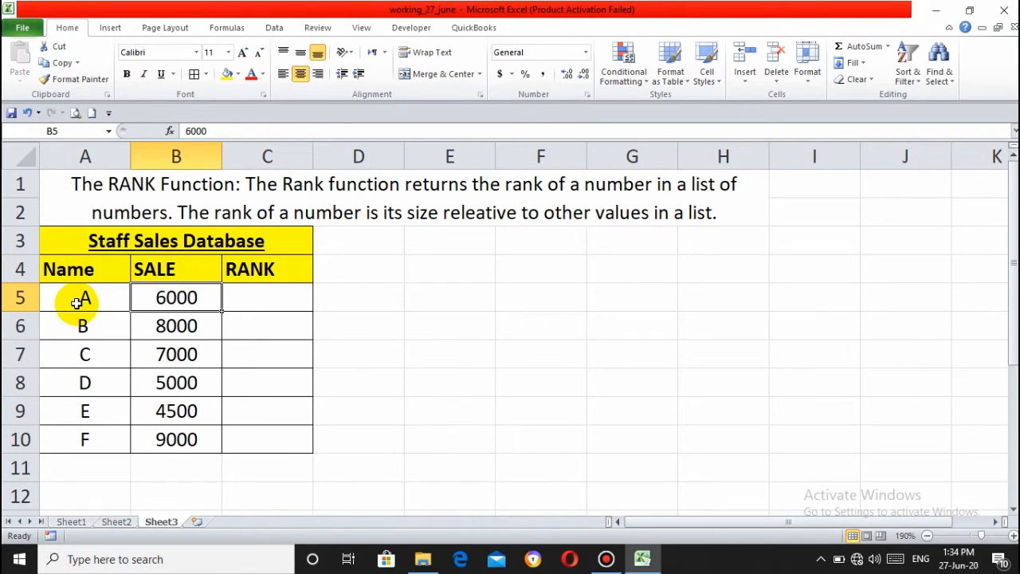
key("Down")
key("Down")
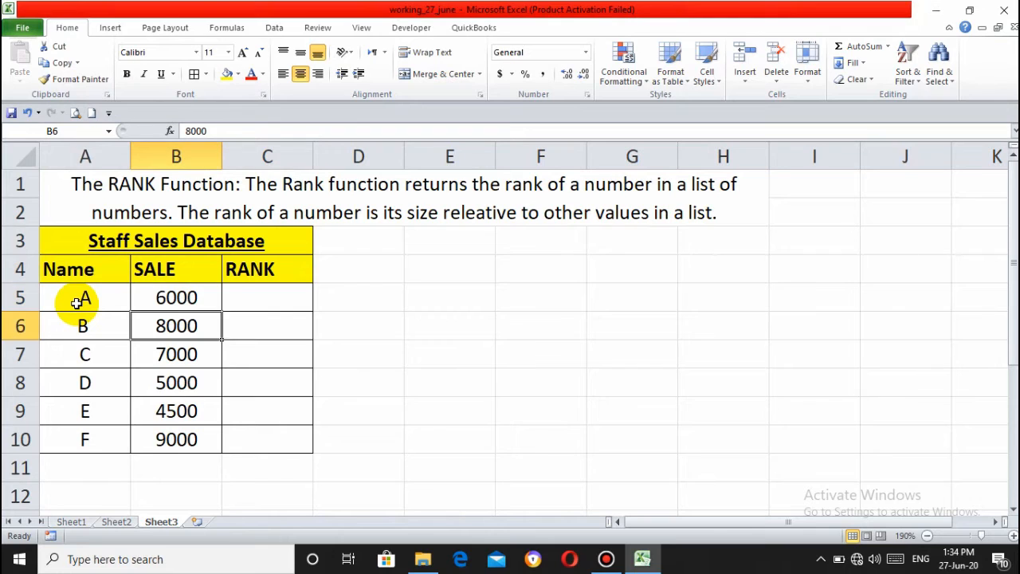
key("Down")
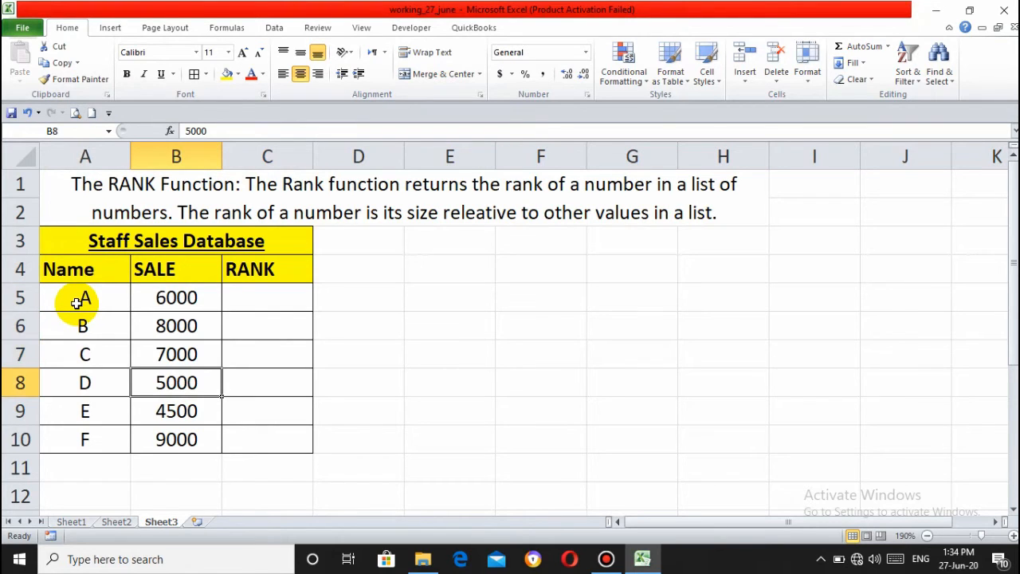
key("Down")
key("Down")
key("Up")
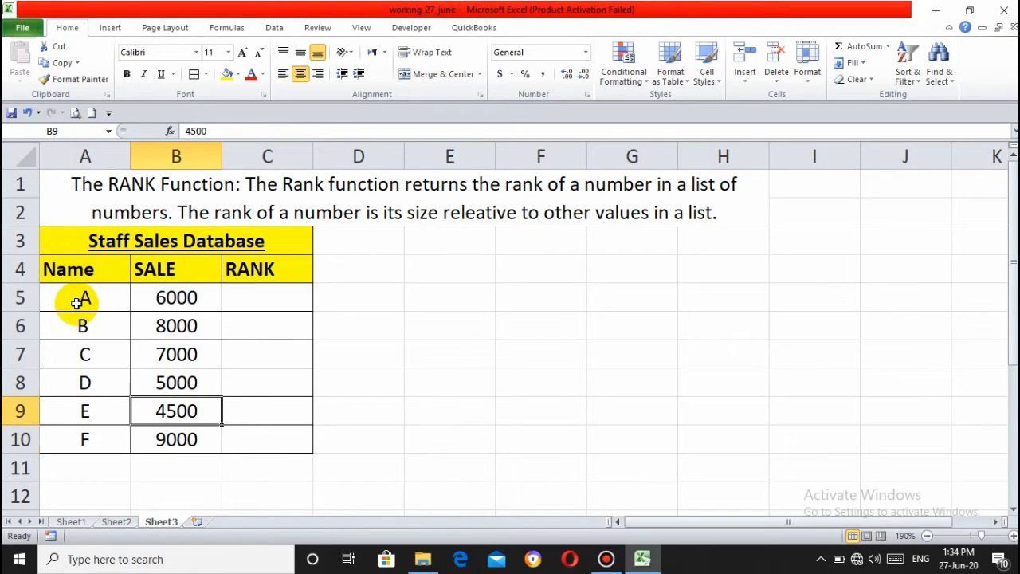
key("Up")
key("Up")
key("Up")
key("Up")
key("Right")
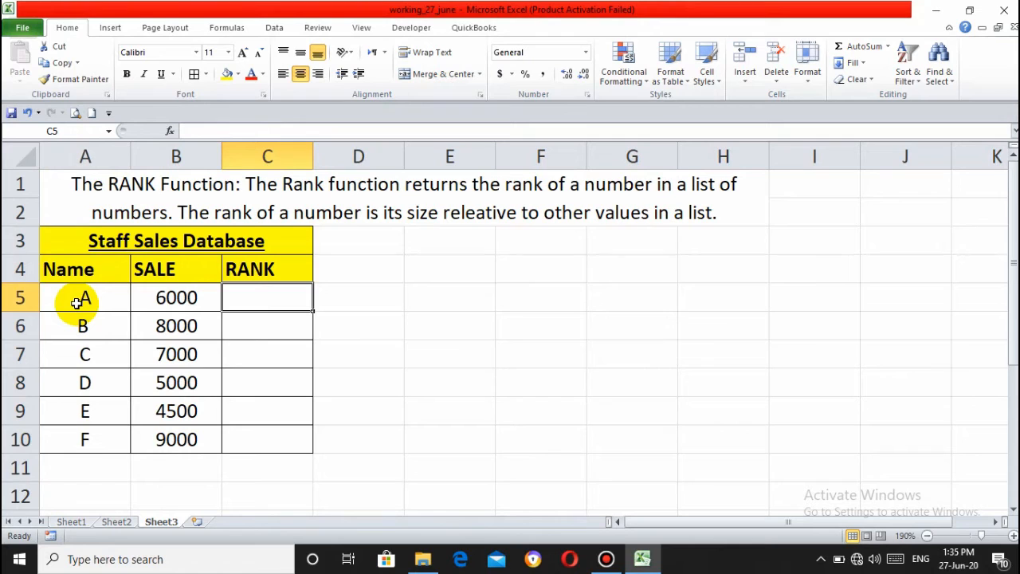
type("=R")
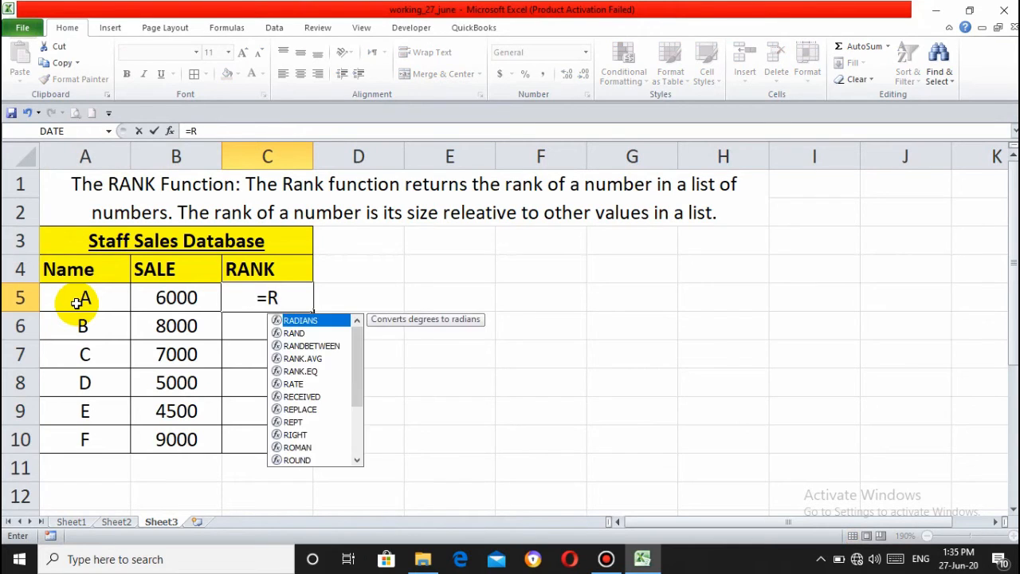
type("ANK")
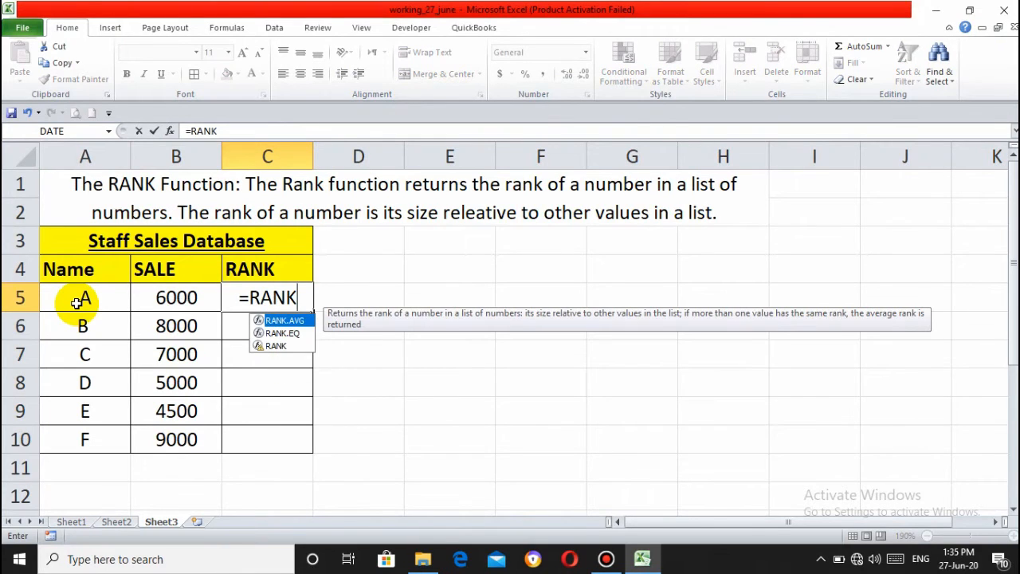
type("(")
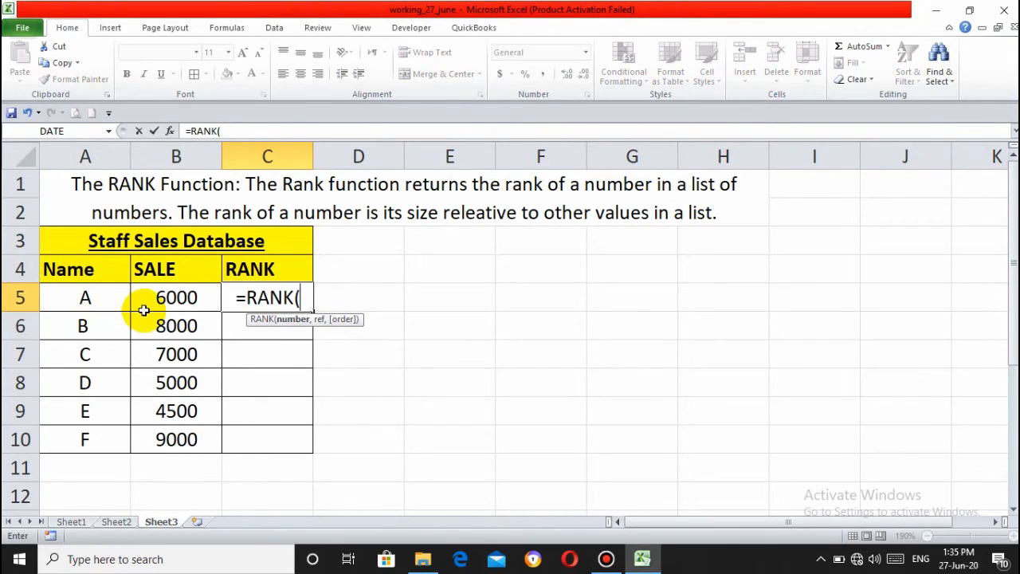
left_click(155, 306)
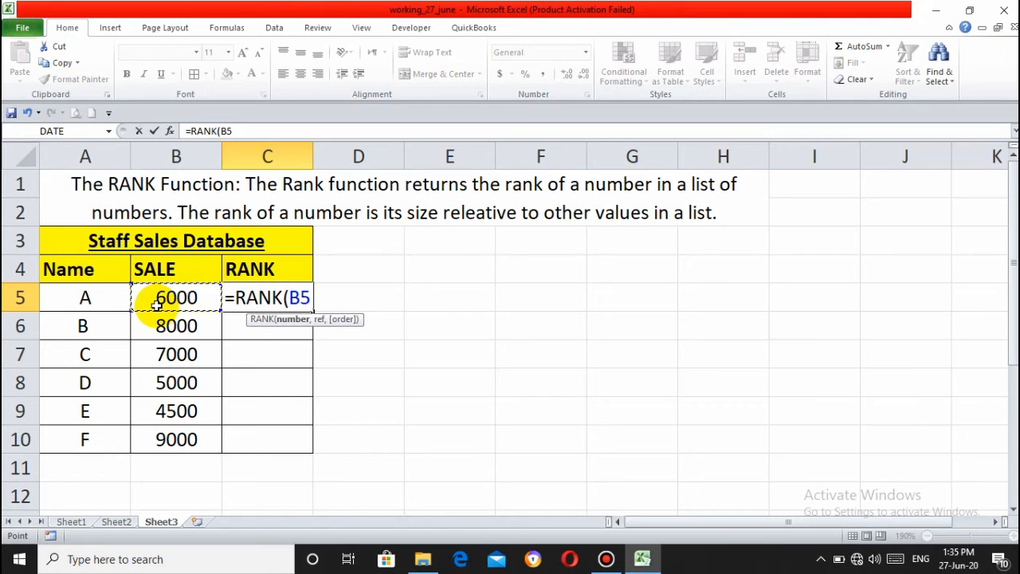
type(",")
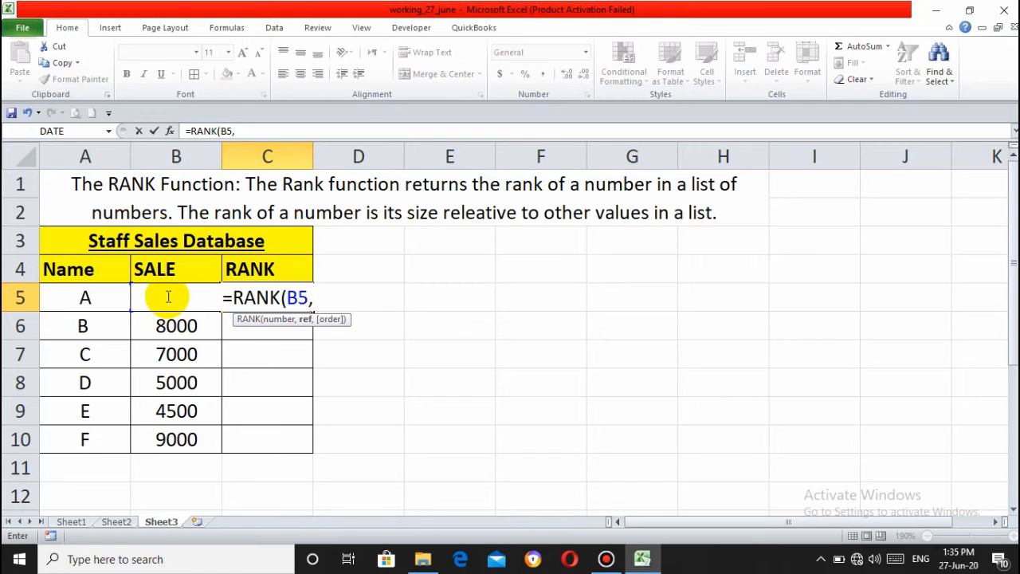
key("F2")
left_click_drag(167, 297, 173, 380)
left_click(173, 379)
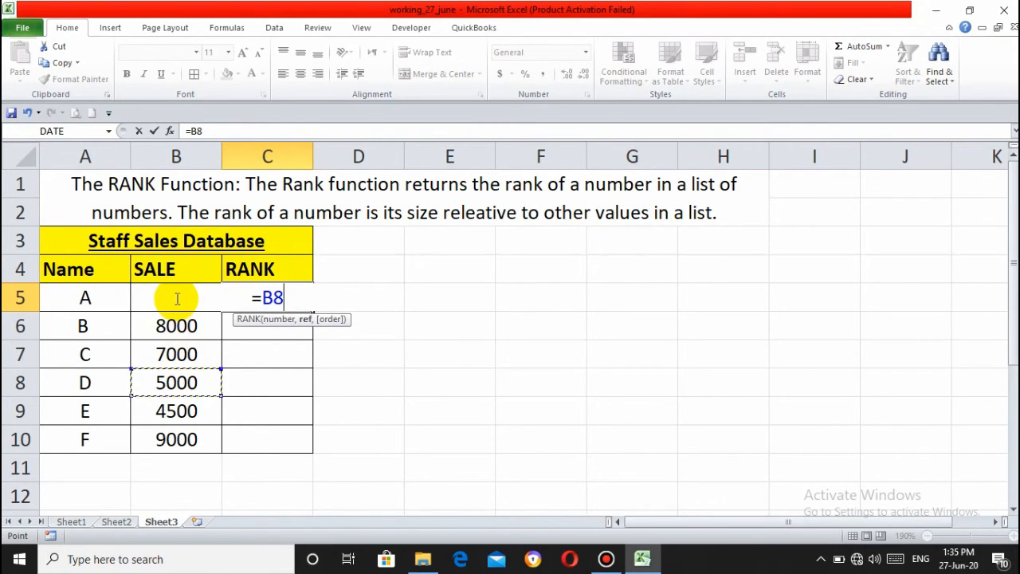
key("BackSpace")
key("Escape")
key("Escape")
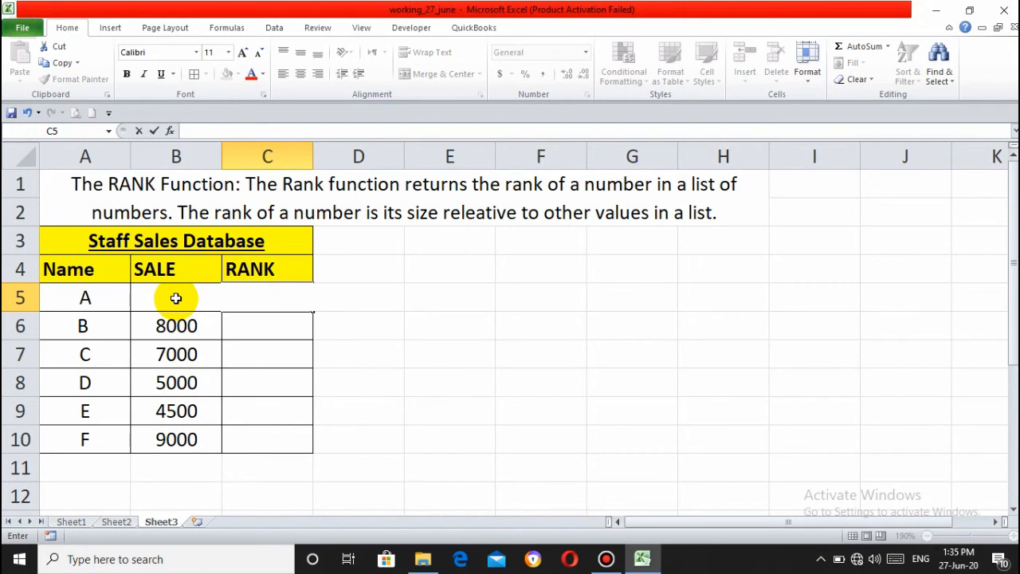
key("Return")
Widen the SALE column (column B) slightly.
left_click_drag(222, 156, 239, 156)
left_click(269, 291)
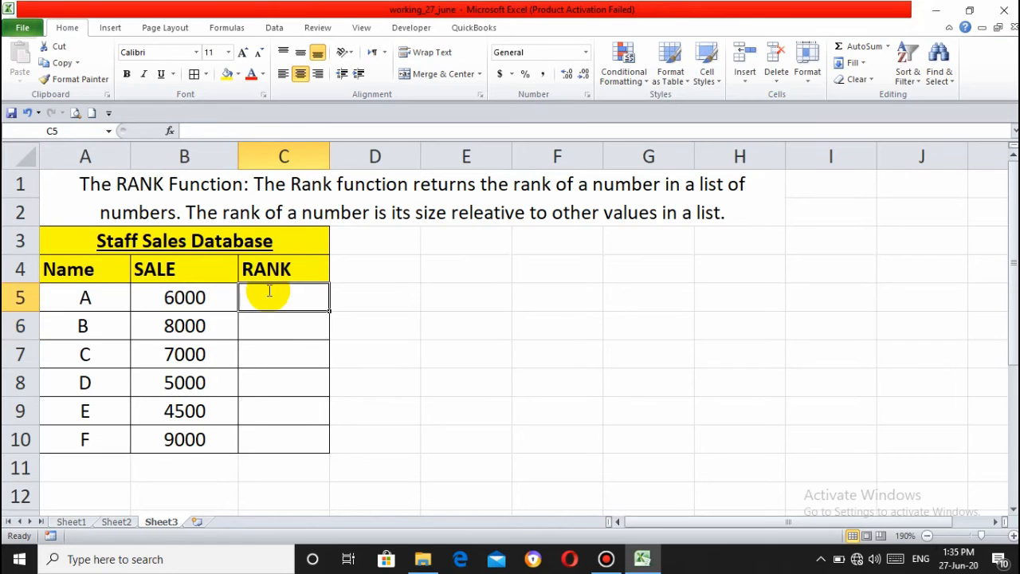
type("=RANK(")
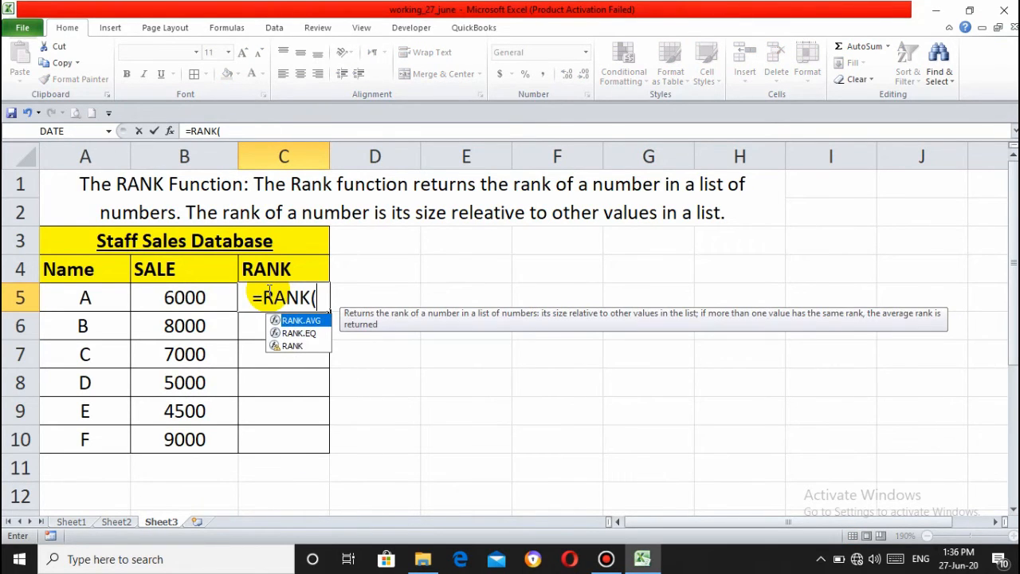
left_click(210, 291)
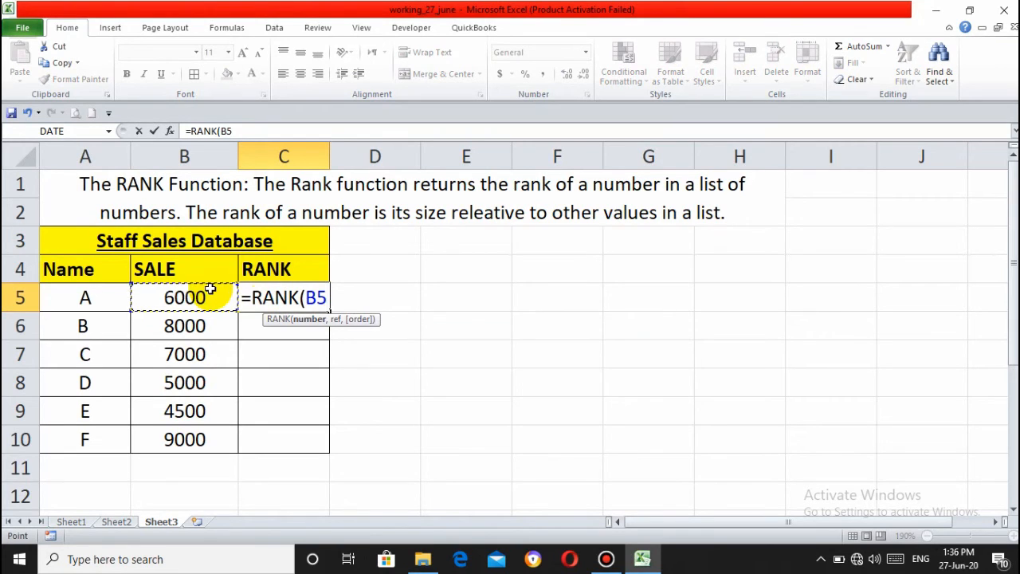
type(",")
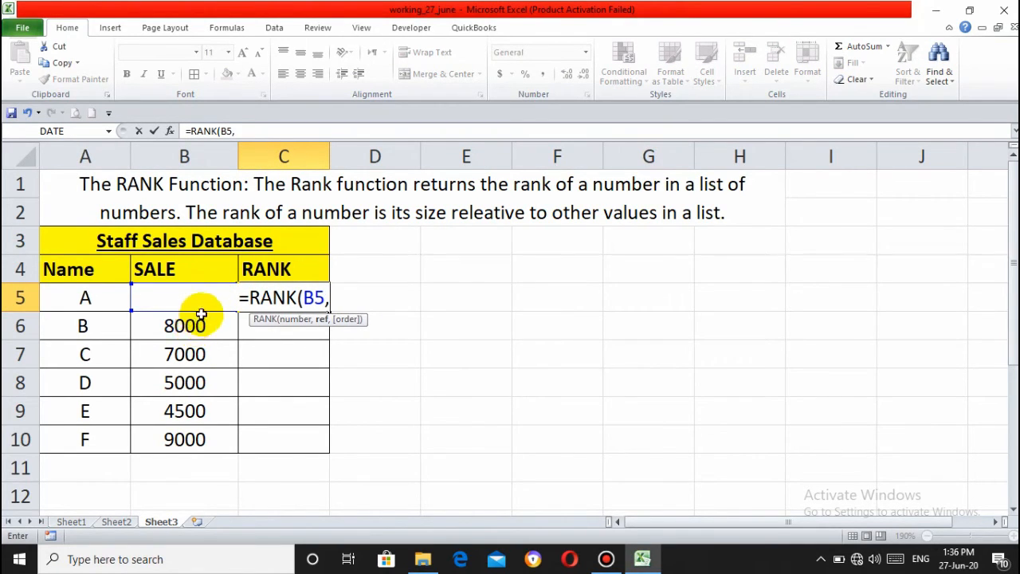
left_click_drag(207, 305, 197, 373)
type("=B8")
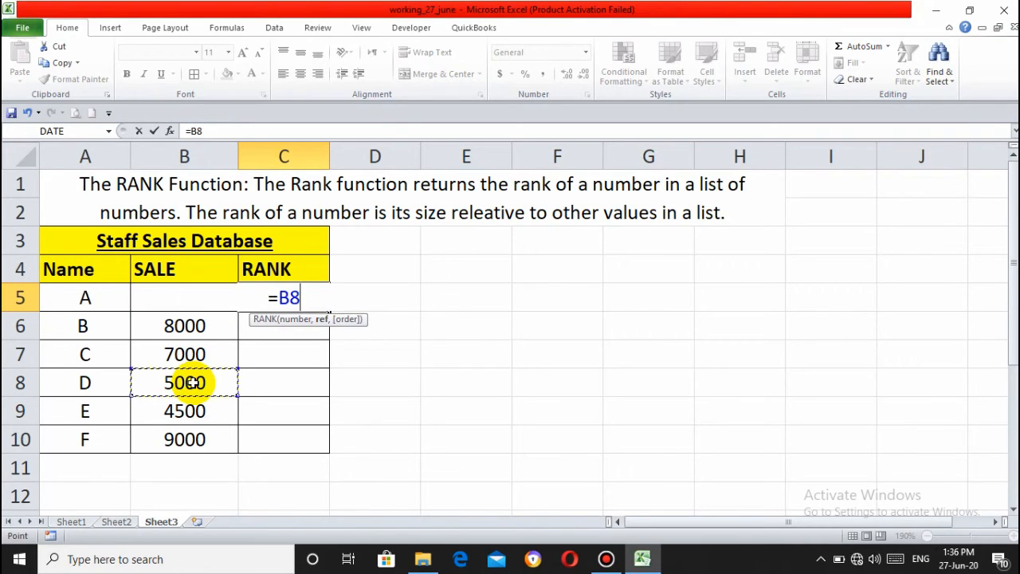
key("BackSpace")
key("BackSpace")
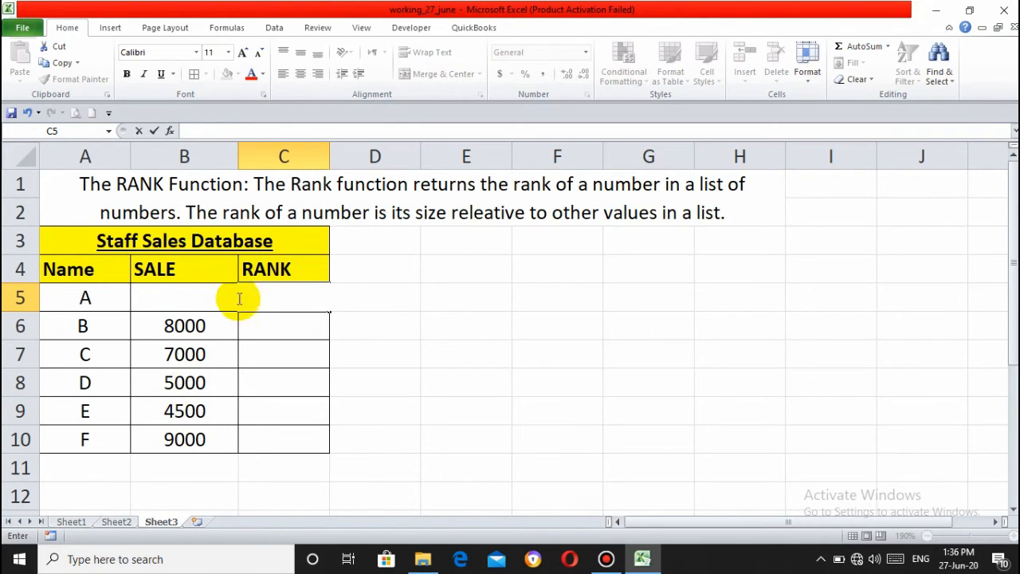
Insert a blank column between the SALE and RANK columns of the sales table.
left_click(299, 271)
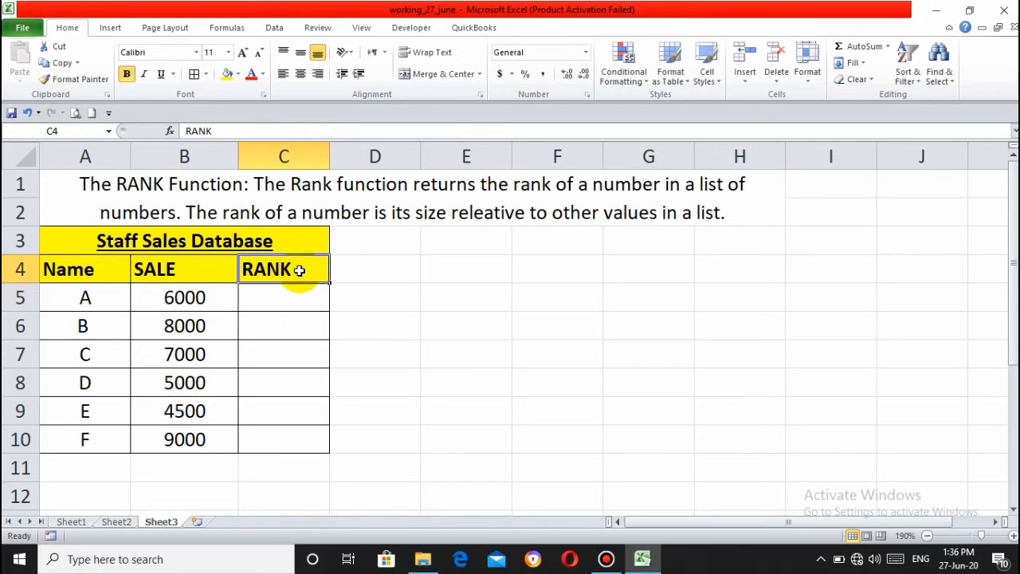
left_click(262, 144)
key("ctrl+shift+plus")
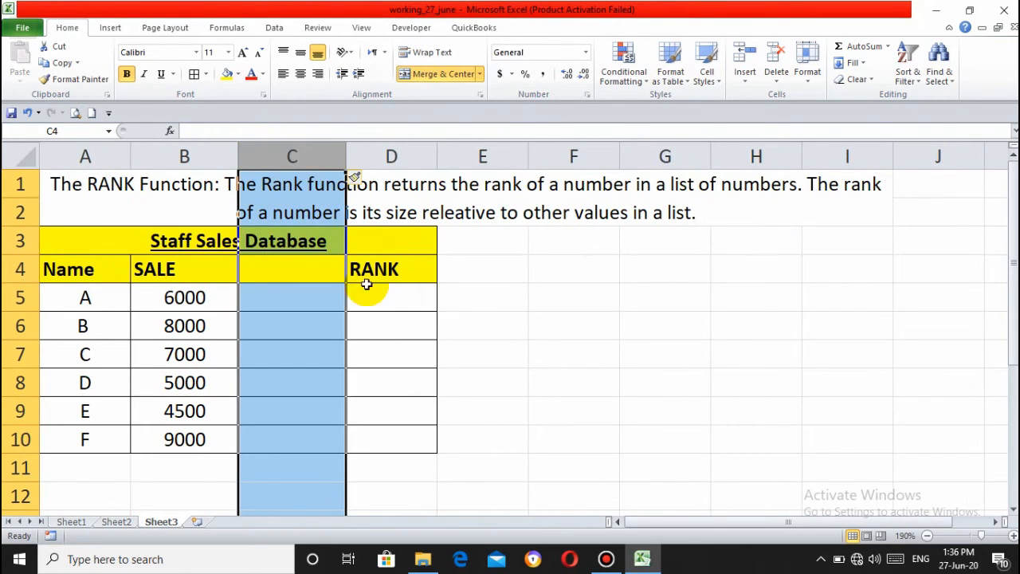
Enter =RANK(B5,$B$5:$B$10) in D5 to rank staff member A's sale against the whole sale list.
left_click(388, 303)
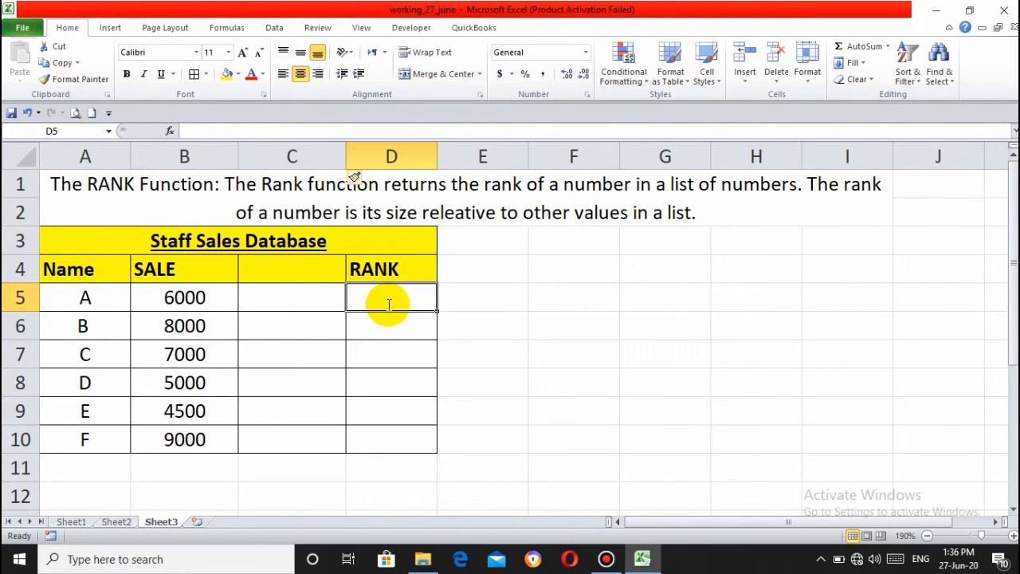
type("=RANK(")
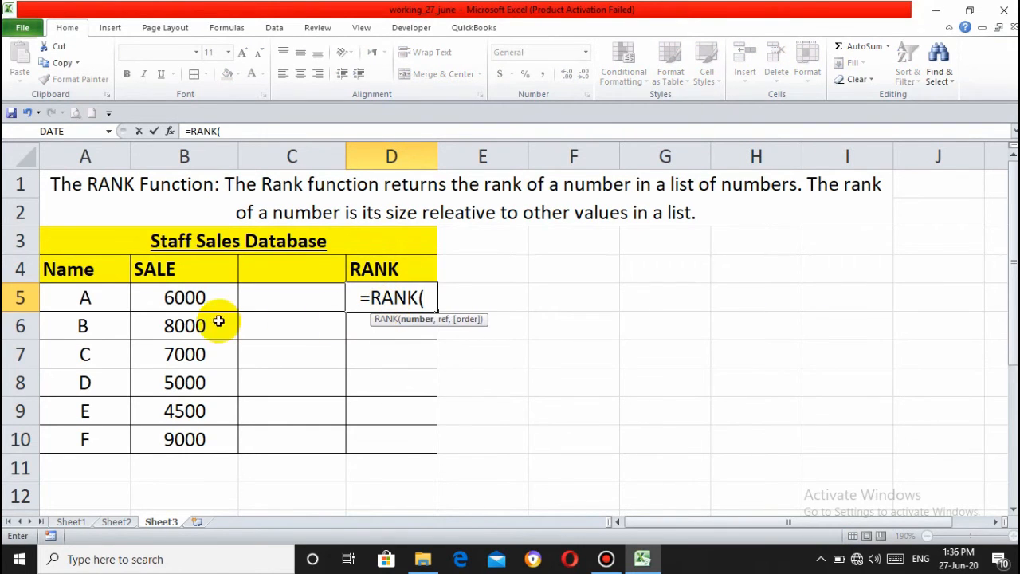
left_click(184, 299)
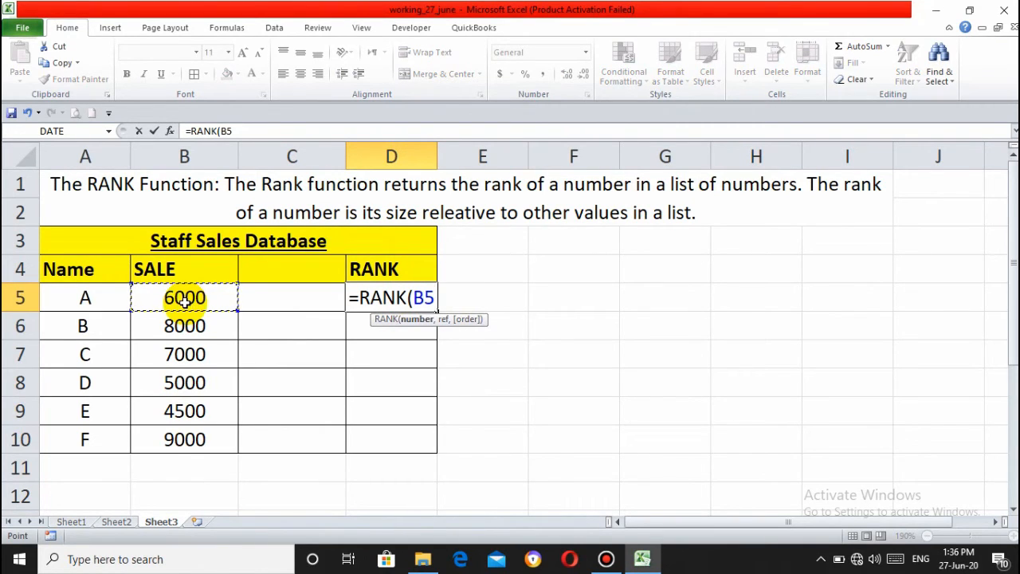
type(",")
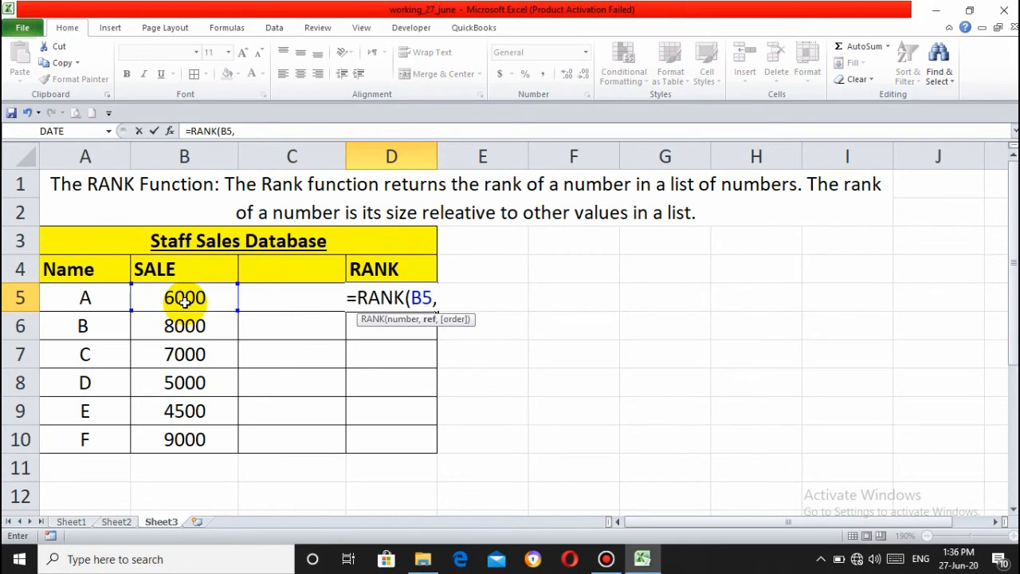
left_click_drag(200, 294, 190, 435)
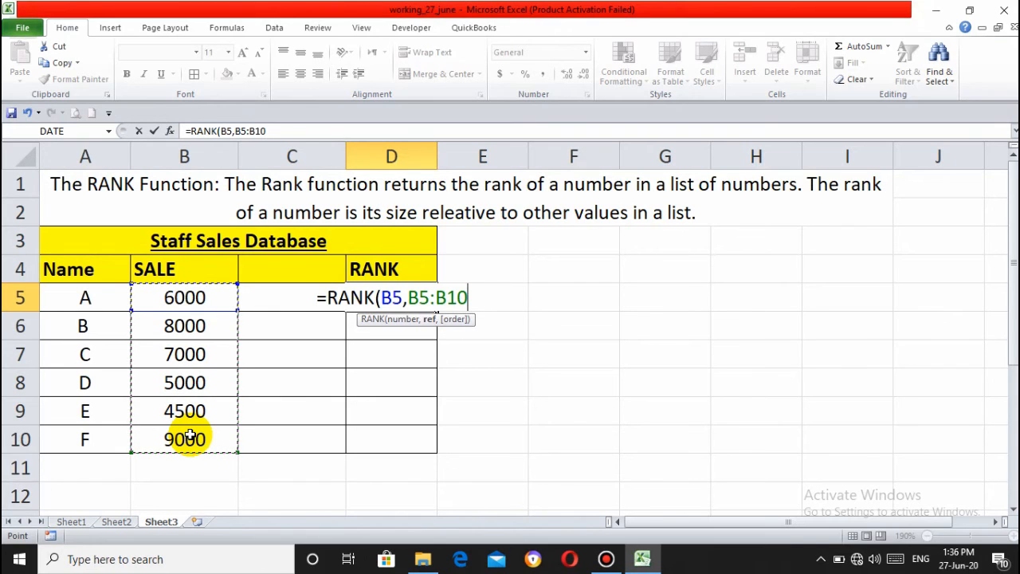
key("F4")
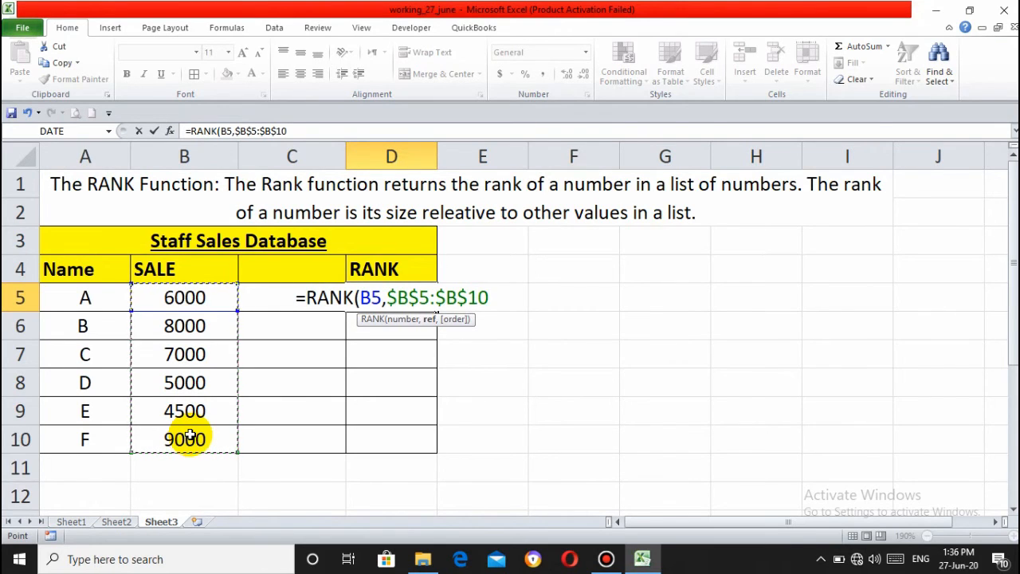
type(")")
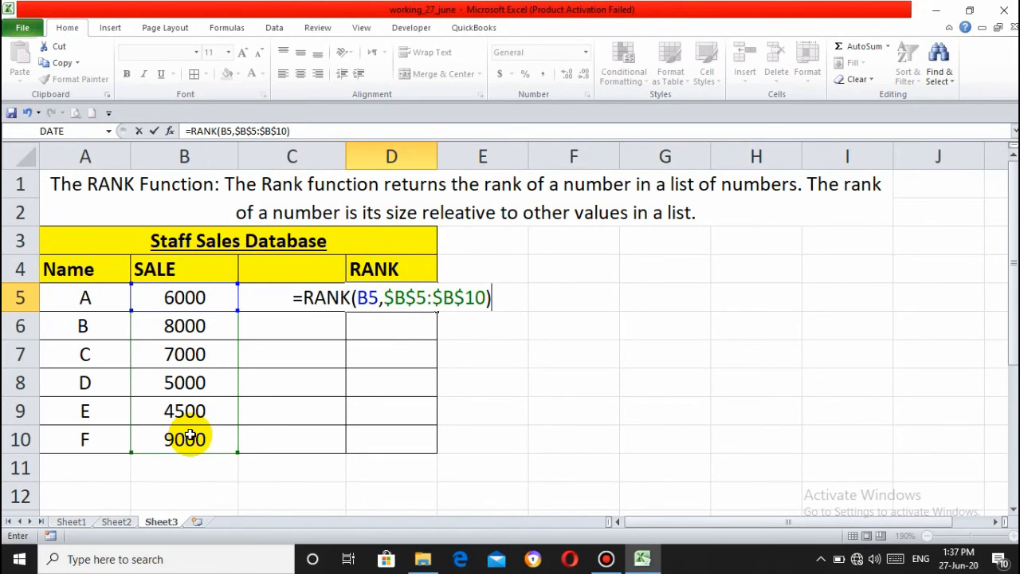
key("Return")
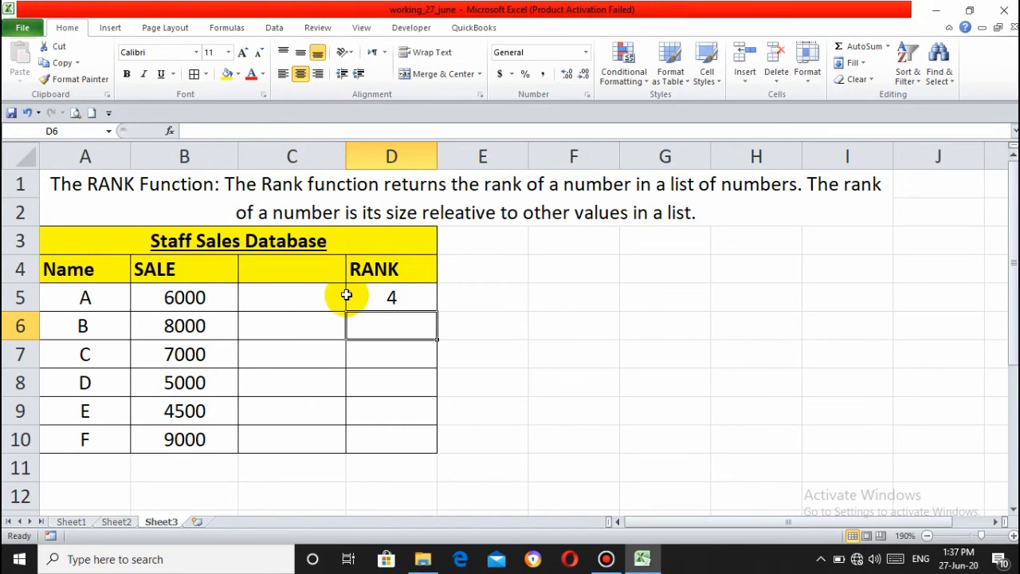
Fill the RANK formula from D5 down through D10 for the remaining staff.
left_click(372, 296)
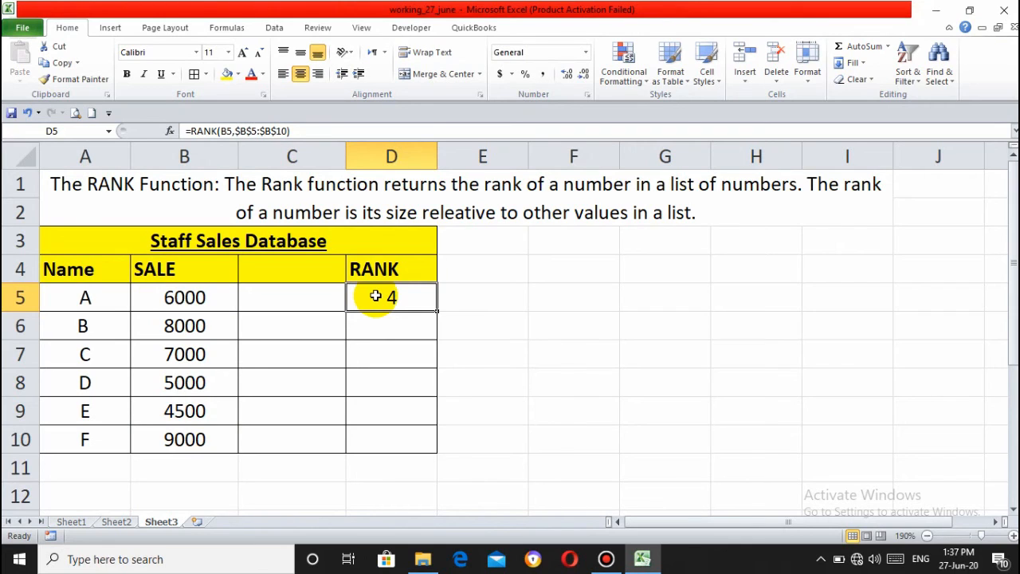
left_click_drag(435, 309, 429, 446)
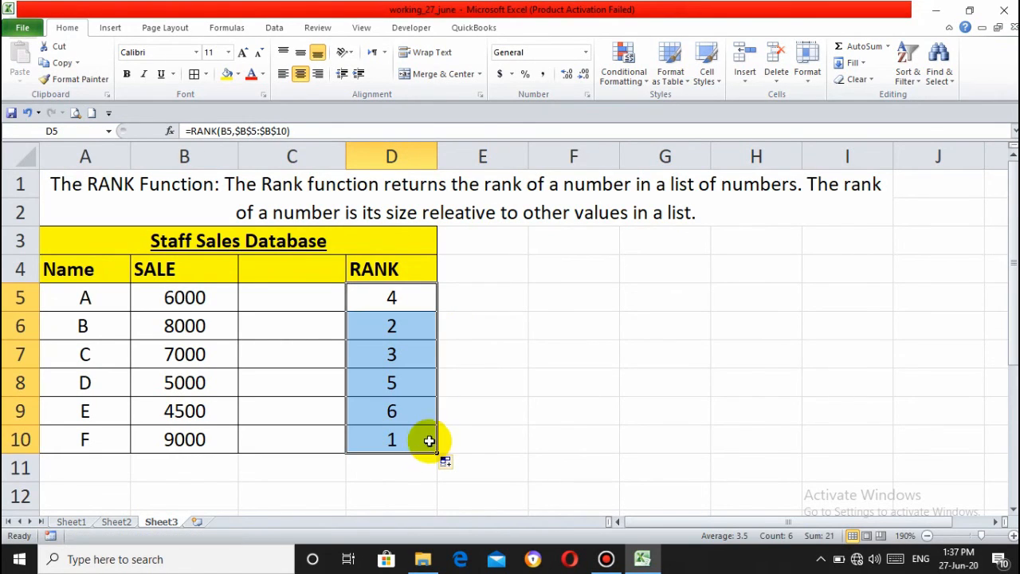
Examine the rank results and their formulas cell by cell in the RANK column, D6 to D10.
left_click(427, 446)
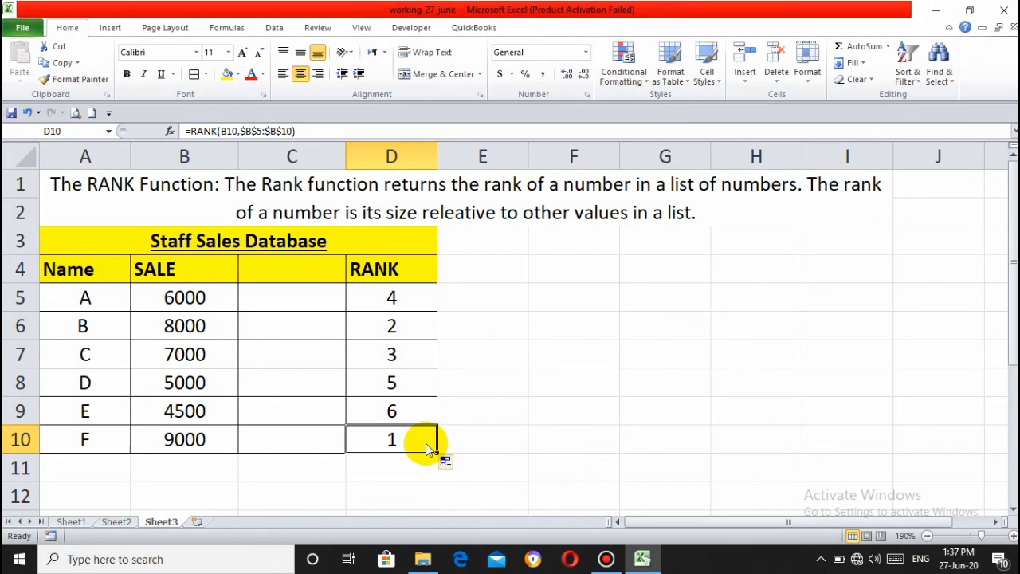
key("Up")
key("Up")
key("Up")
key("Up")
key("Down")
key("Down")
key("Up")
key("Up")
key("Down")
key("Down")
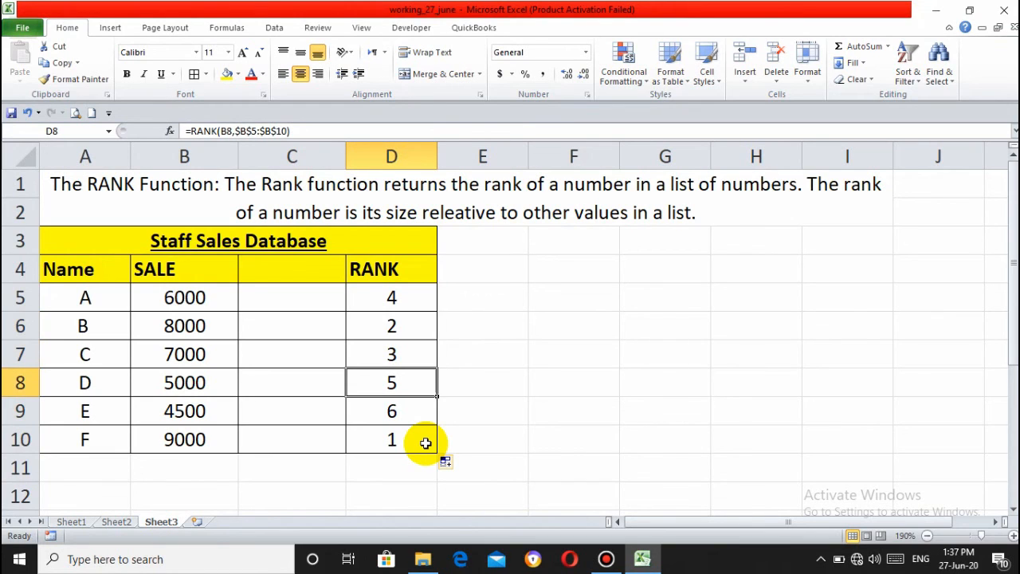
key("Down")
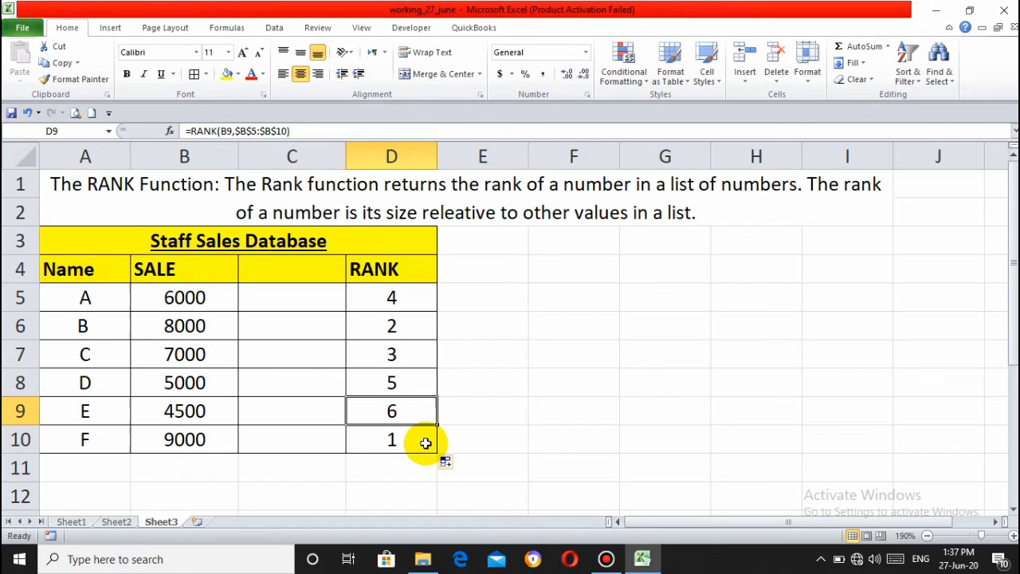